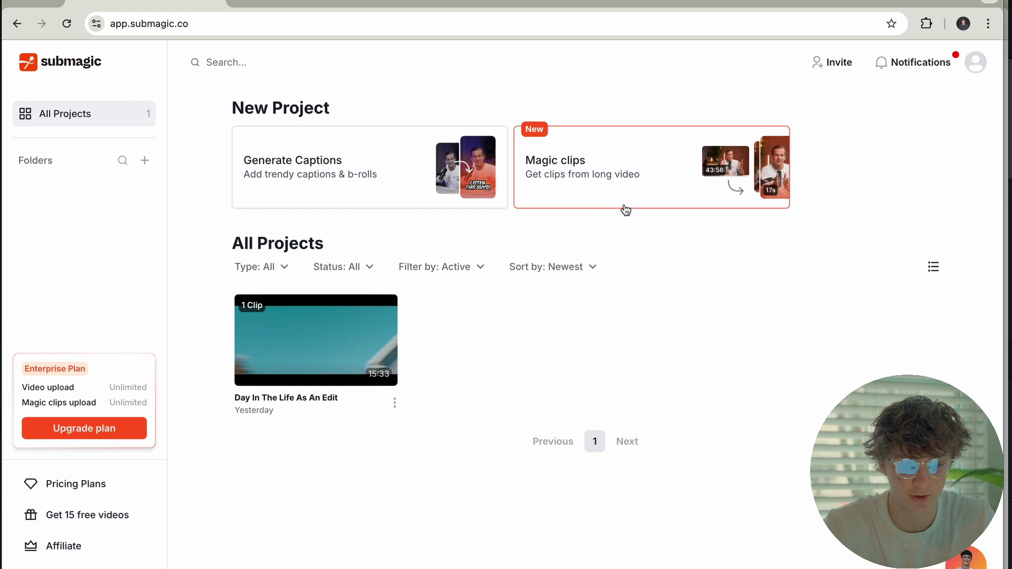
# Start a Magic clips import from a long video and open YouTube in a new tab.
pyautogui.click(605, 158)
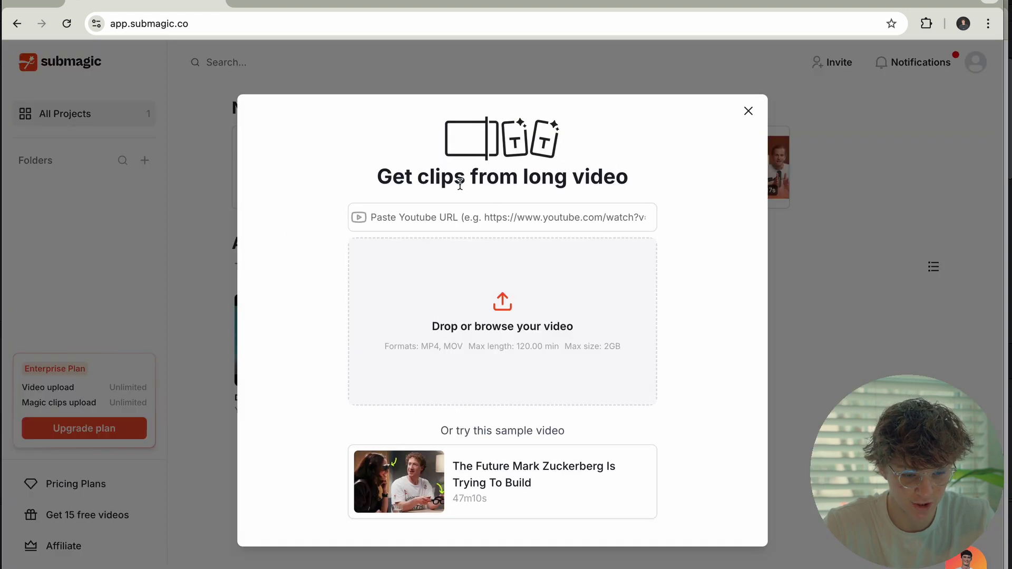
pyautogui.click(237, 2)
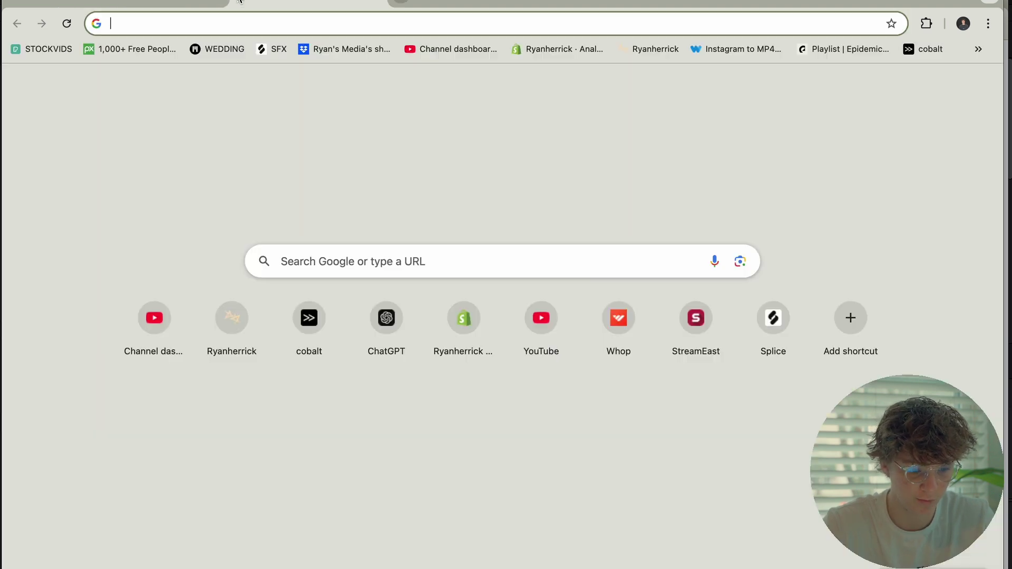
pyautogui.write('youtube.com')
pyautogui.press('Return')
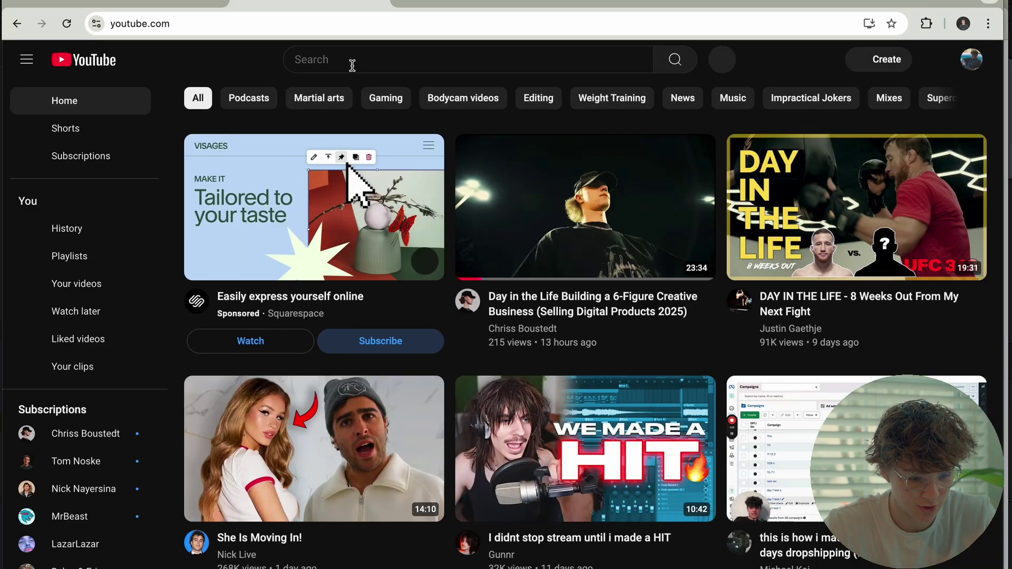
# Search YouTube for the channel with the Day In The Life as an EDITOR video.
pyautogui.click(352, 65)
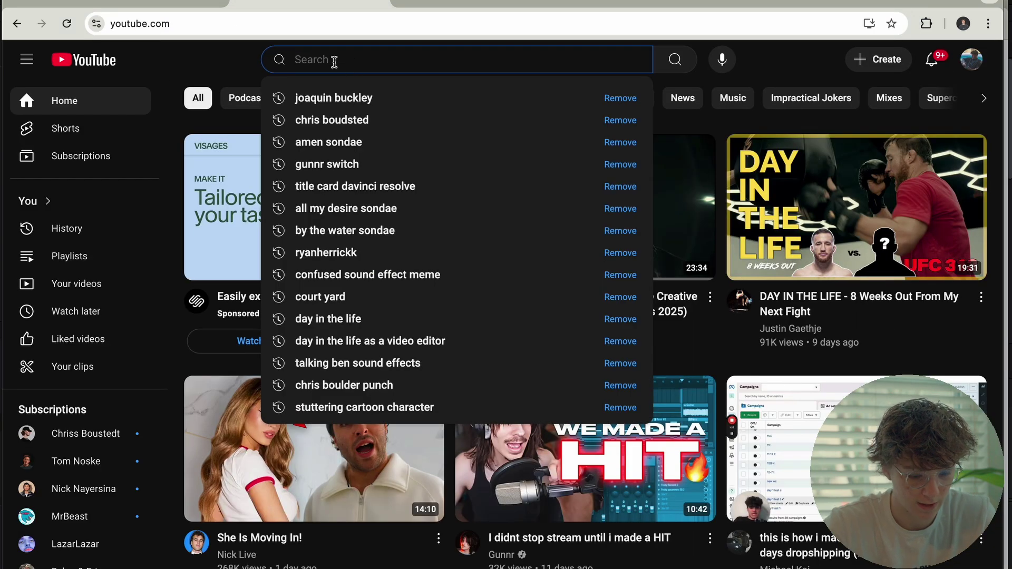
pyautogui.write('rry')
pyautogui.press('BackSpace')
pyautogui.press('BackSpace')
pyautogui.write('yanherrickk')
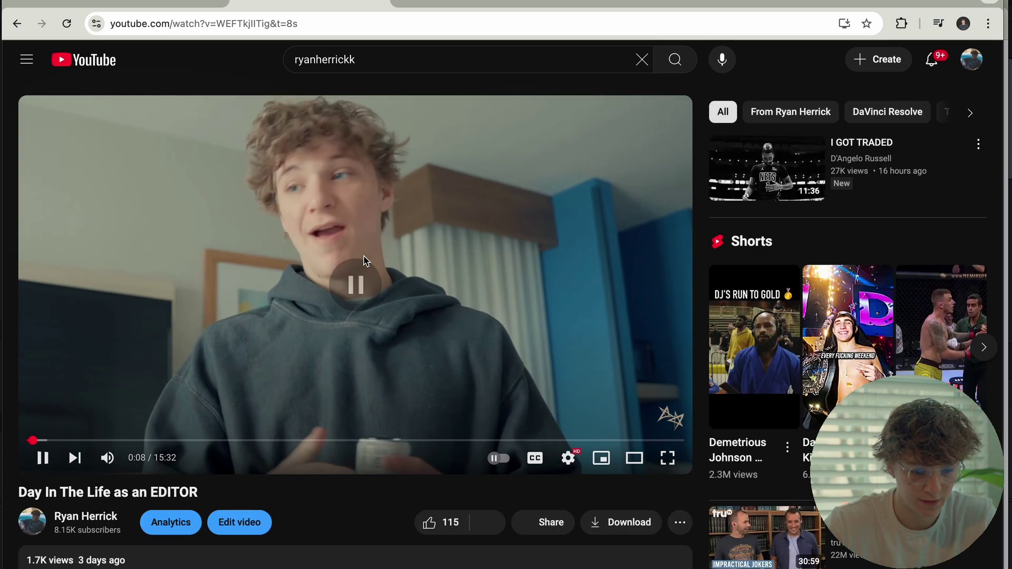
# Copy the Day In The Life as an EDITOR video URL and paste it into Submagic's clips dialog.
pyautogui.doubleClick(363, 25)
pyautogui.tripleClick(389, 21)
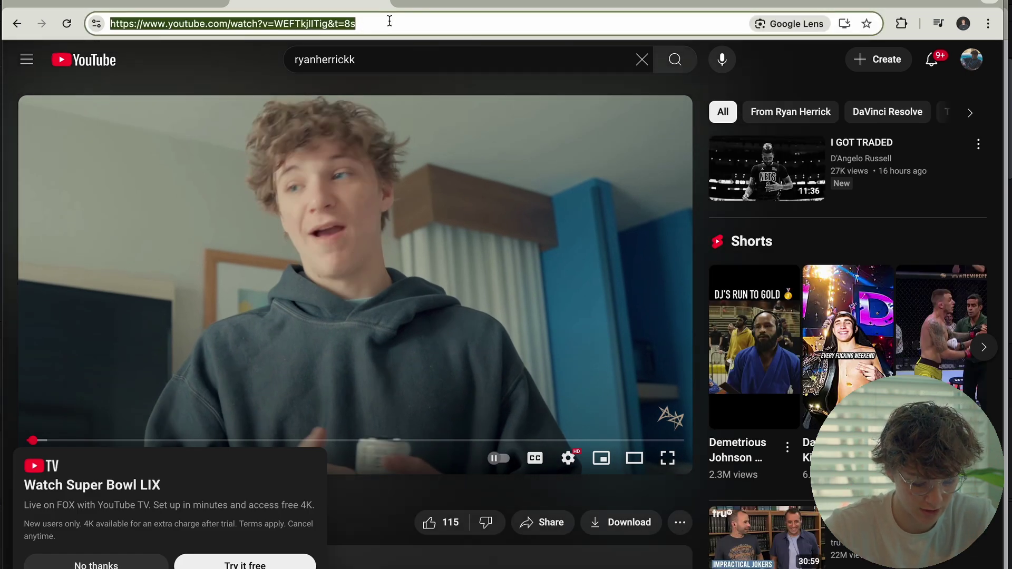
pyautogui.click(95, 564)
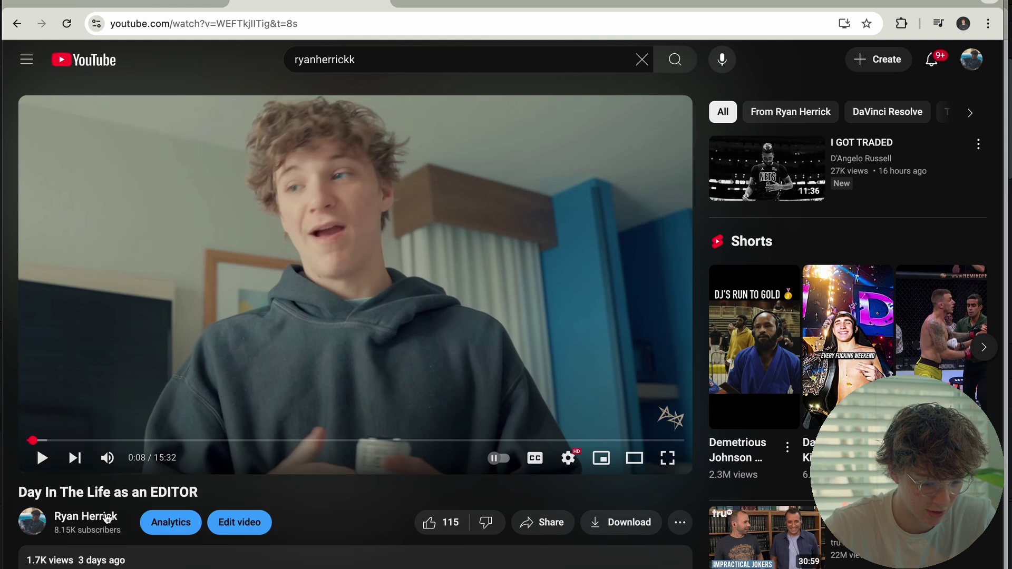
pyautogui.scroll(-1, 127, 530)
pyautogui.click(146, 10)
pyautogui.click(397, 222)
pyautogui.write('https://www.youtube.com/watch?v=WEFTkjlITig&t=8s')
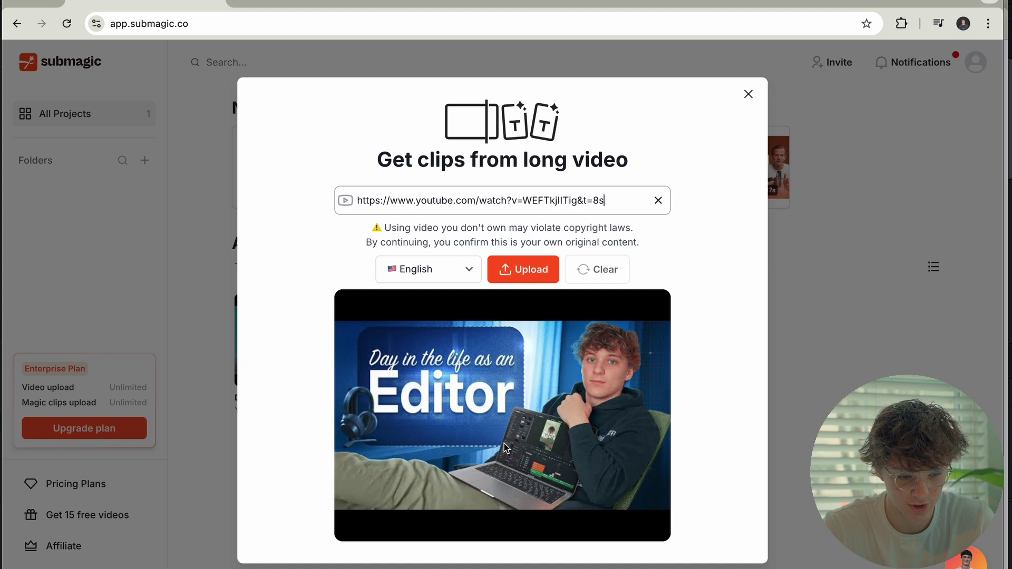
# Submit the YouTube link for clip generation and drop the vertical vlog clip into Generate captions.
pyautogui.click(516, 270)
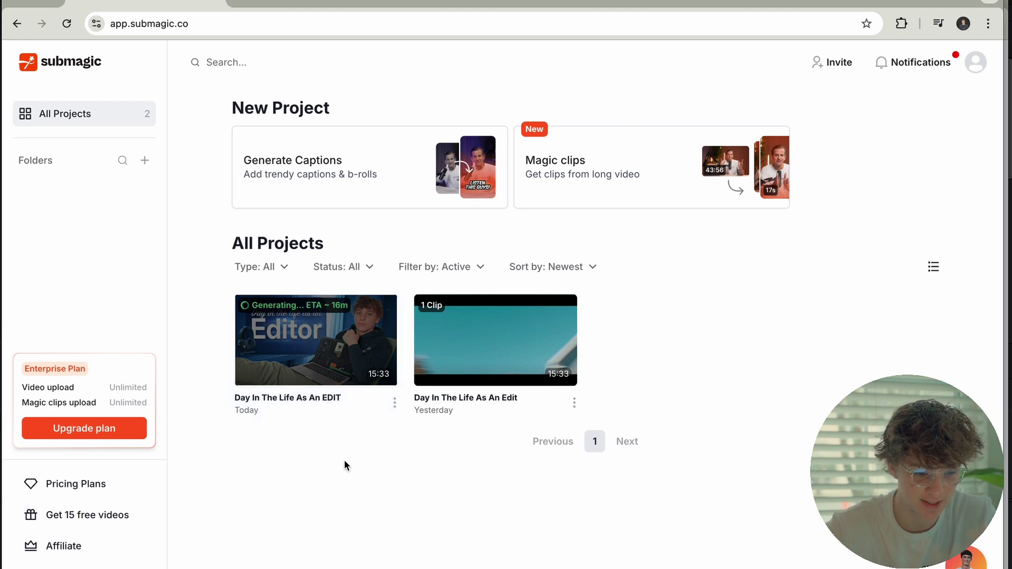
pyautogui.click(364, 186)
pyautogui.moveTo(365, 181); pyautogui.dragTo(520, 347)
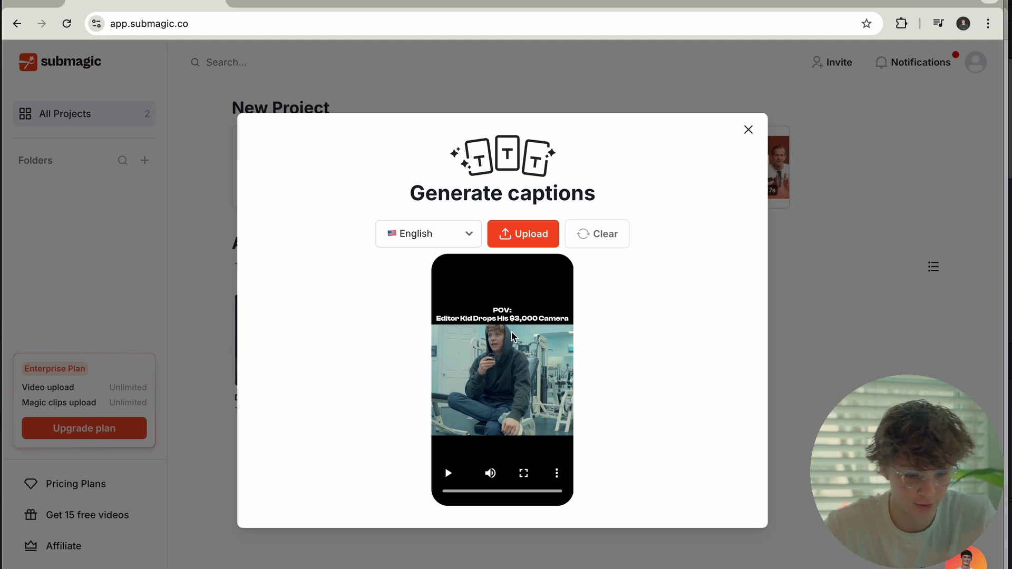
# Upload the vertical vlog clip so it opens as Vlog clip #1 with auto captions.
pyautogui.click(521, 234)
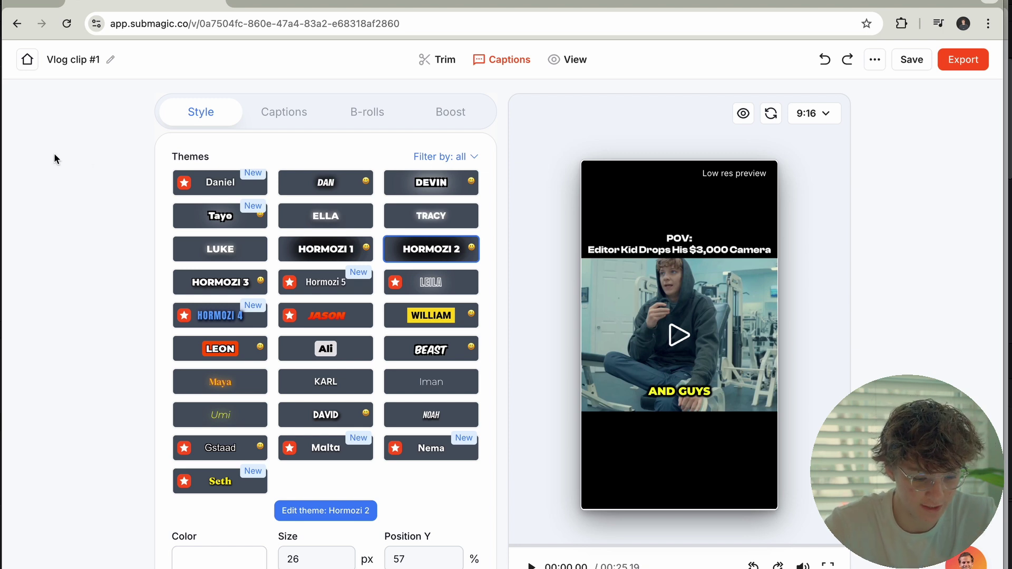
pyautogui.click(289, 117)
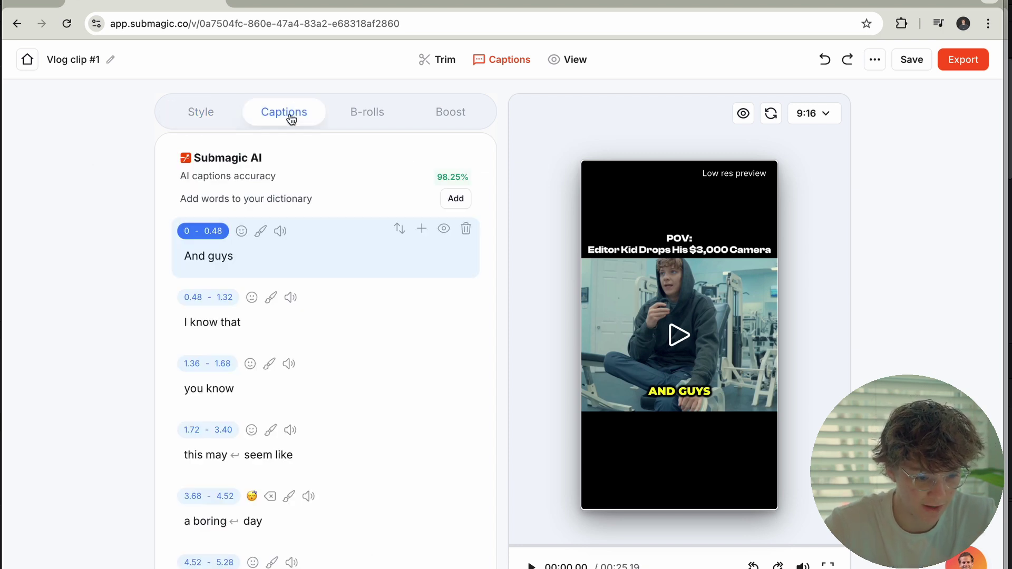
pyautogui.click(370, 112)
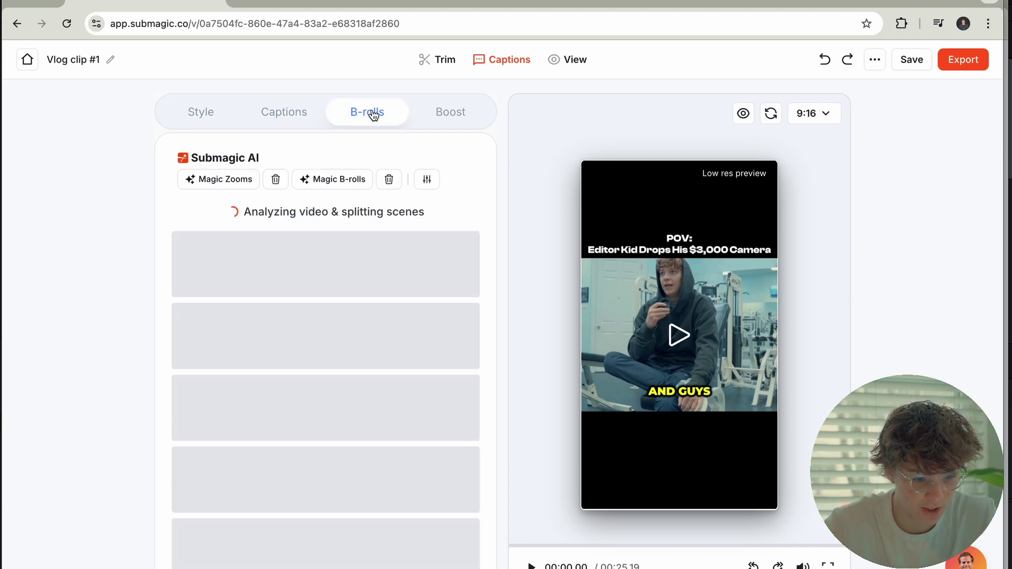
pyautogui.click(447, 117)
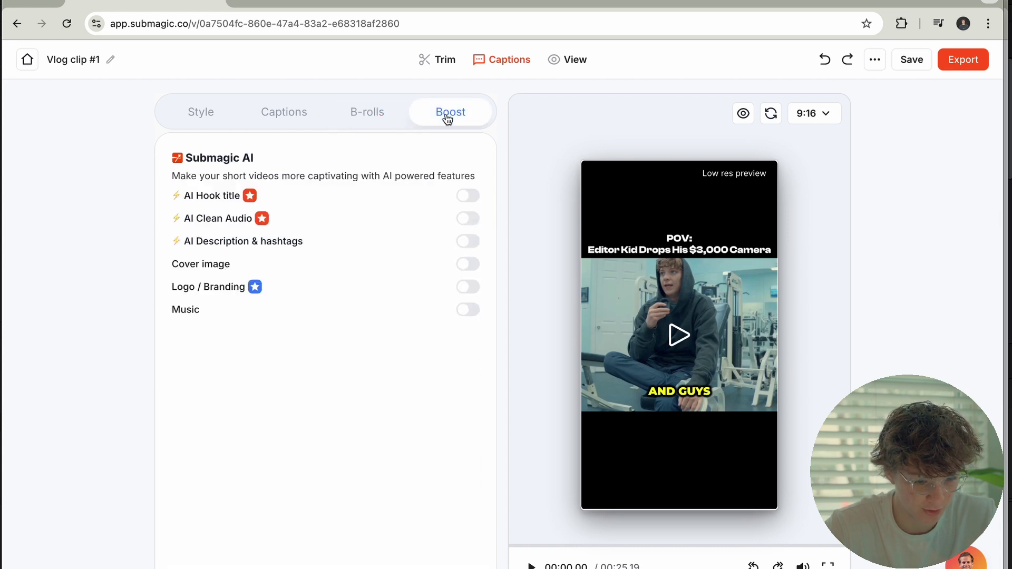
pyautogui.click(202, 114)
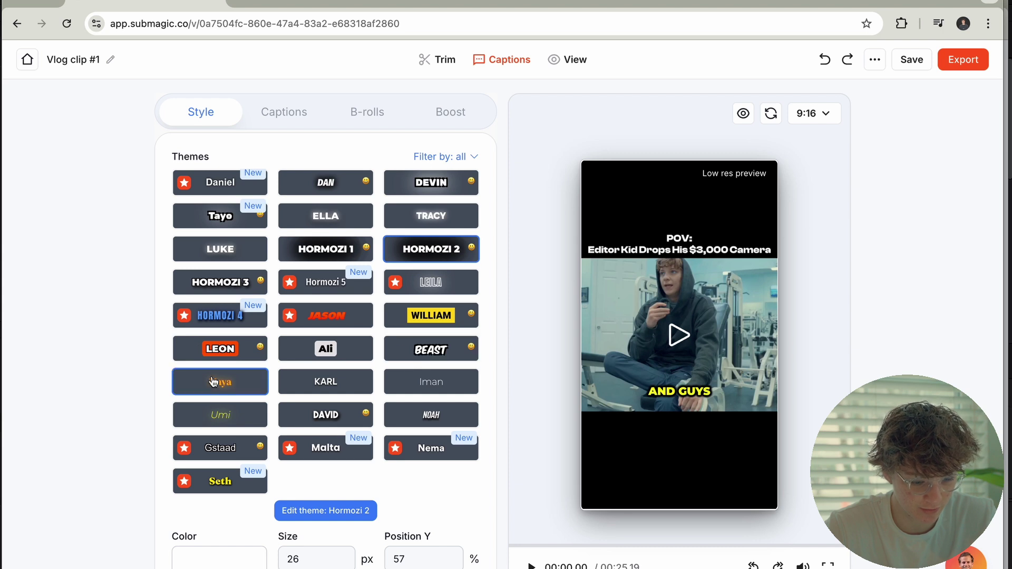
pyautogui.scroll(-2, 217, 379)
pyautogui.scroll(2, 213, 380)
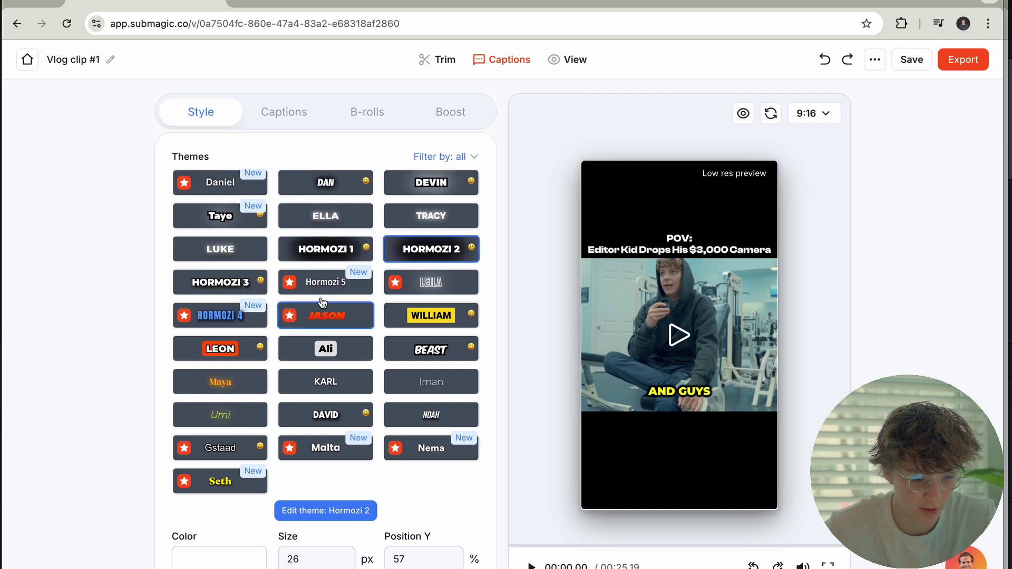
# Preview the Hormozi 1, Leila and Jason caption themes on the clip.
pyautogui.click(348, 252)
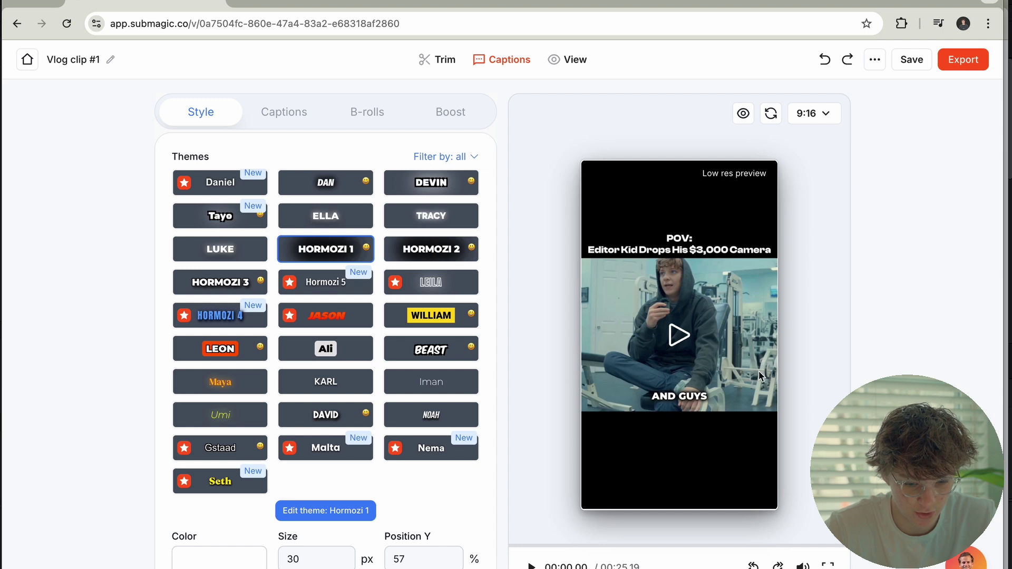
pyautogui.click(685, 424)
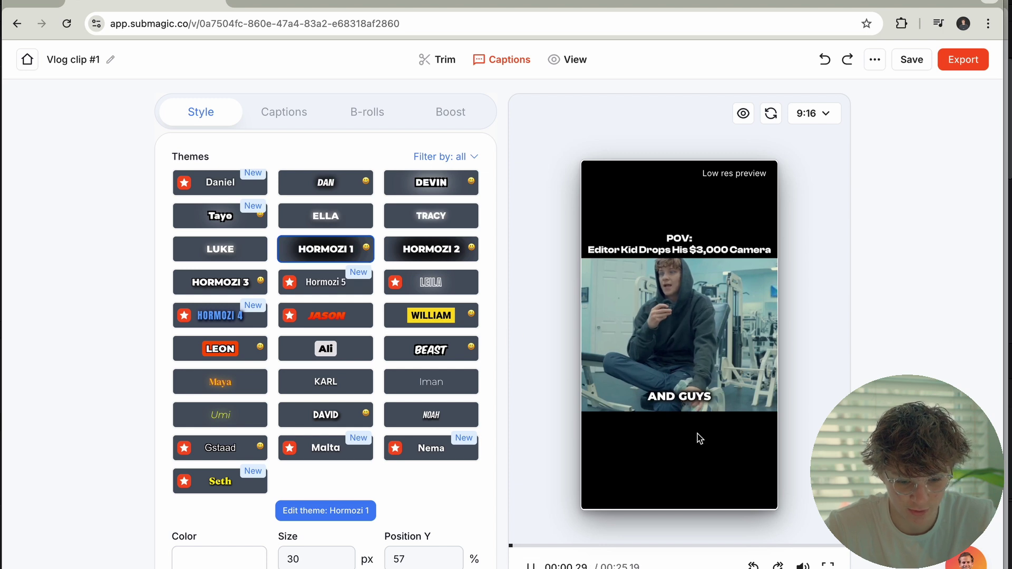
pyautogui.click(682, 407)
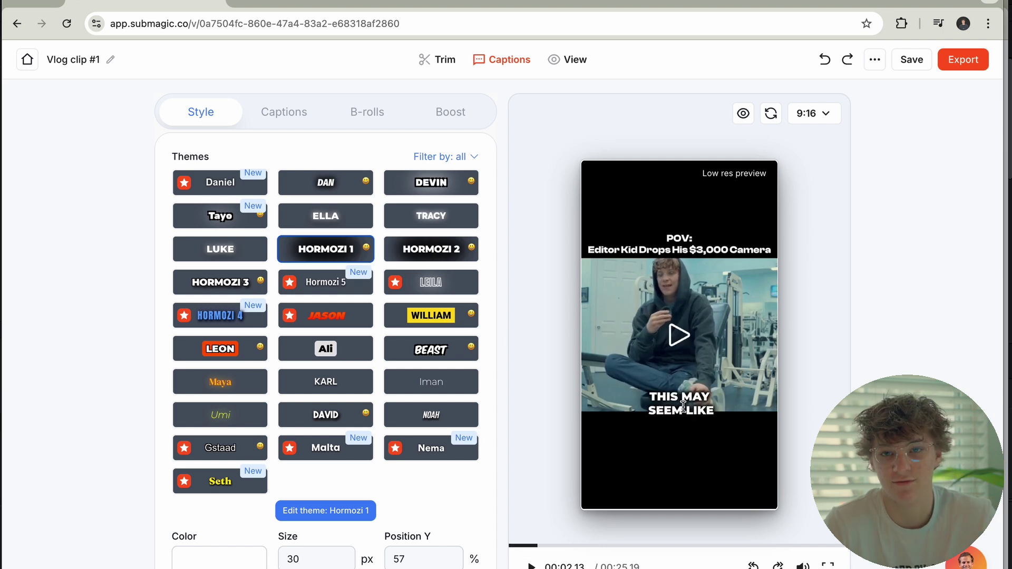
pyautogui.click(430, 283)
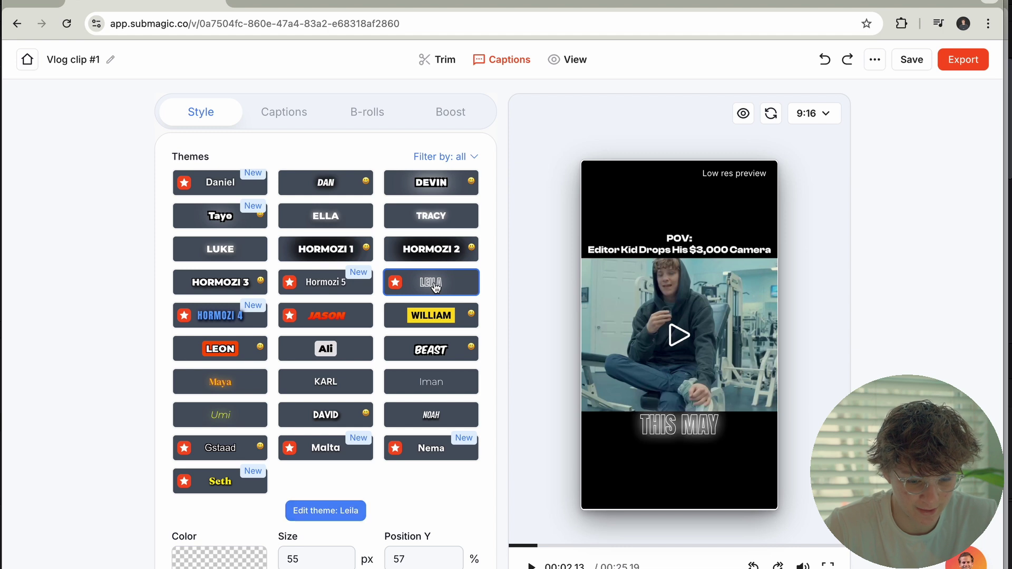
pyautogui.click(658, 392)
pyautogui.click(685, 448)
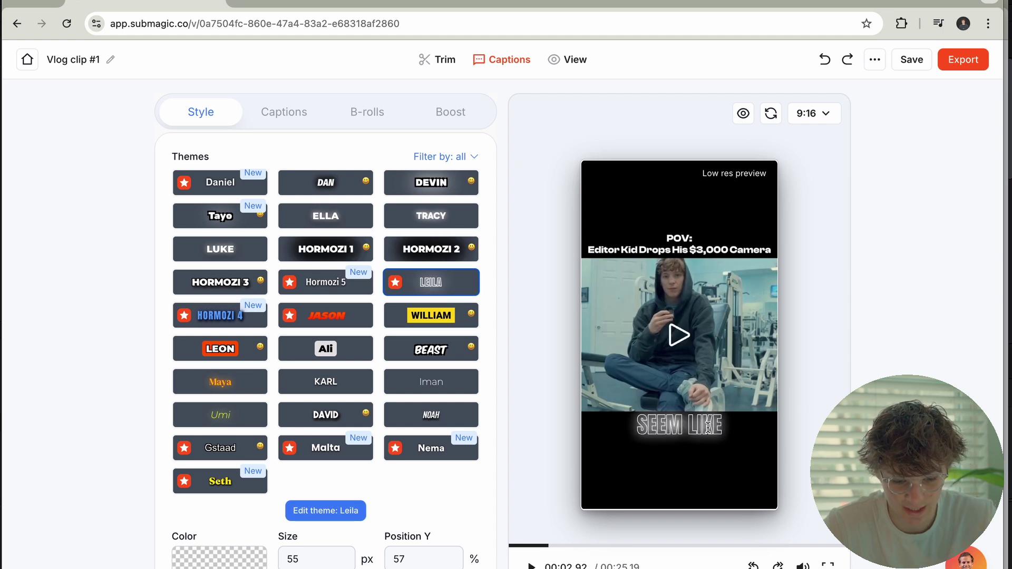
pyautogui.click(338, 316)
pyautogui.click(668, 415)
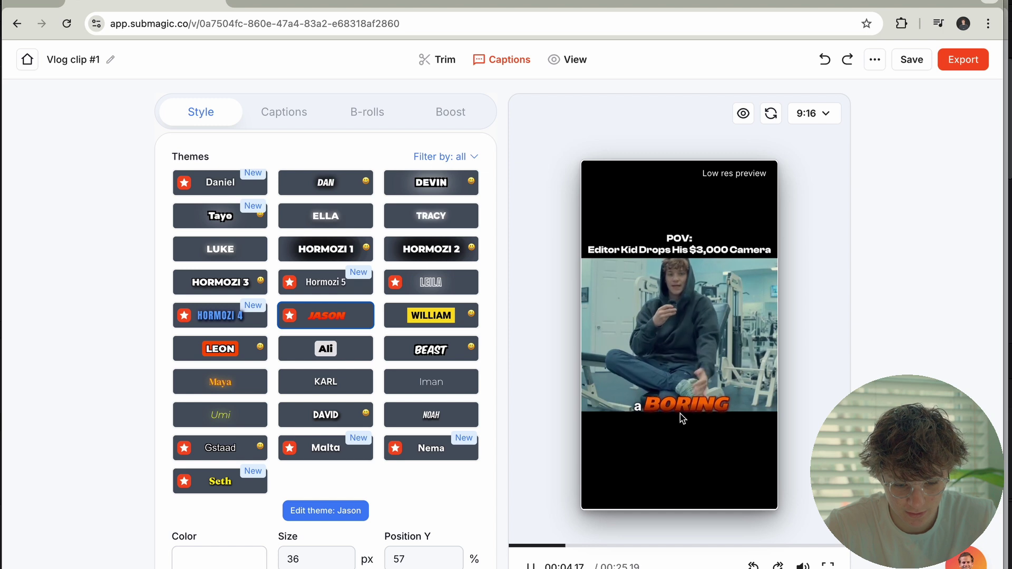
pyautogui.click(673, 411)
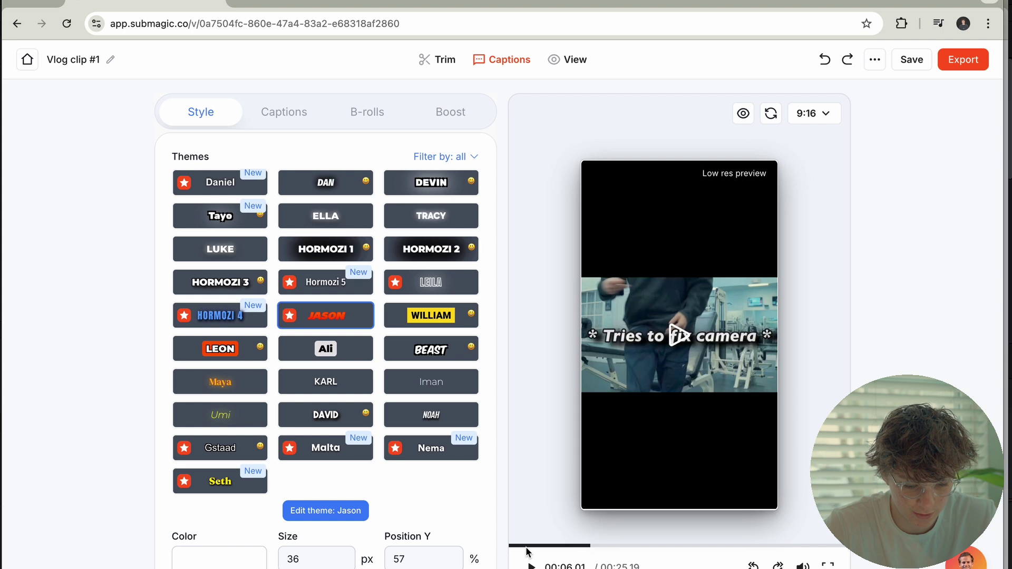
# Step back through the Ali theme to the Iman caption theme, replaying the opening.
pyautogui.hotkey('ctrl', 'z')
pyautogui.moveTo(567, 549); pyautogui.dragTo(479, 548)
pyautogui.click(691, 401)
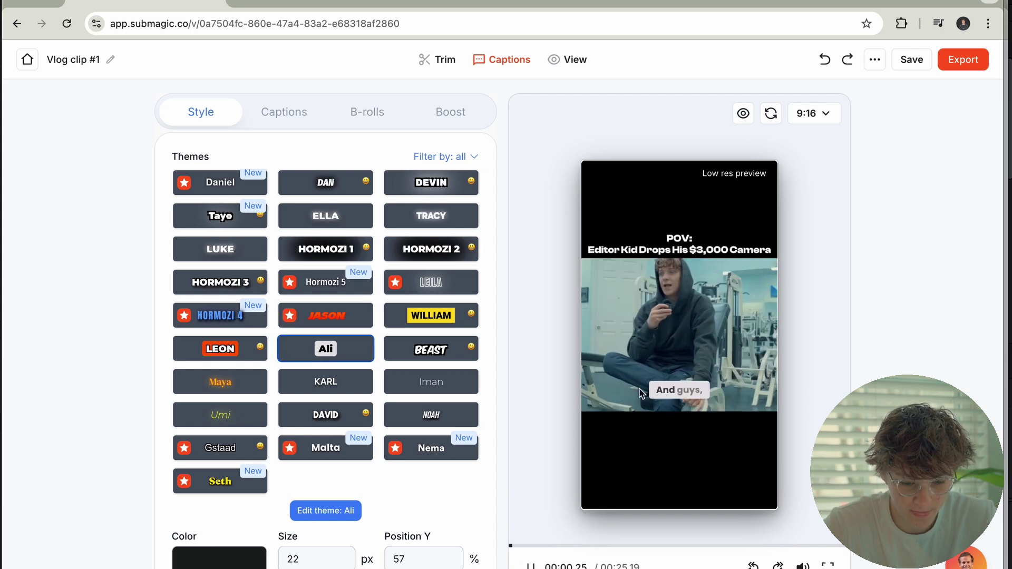
pyautogui.hotkey('ctrl', 'z')
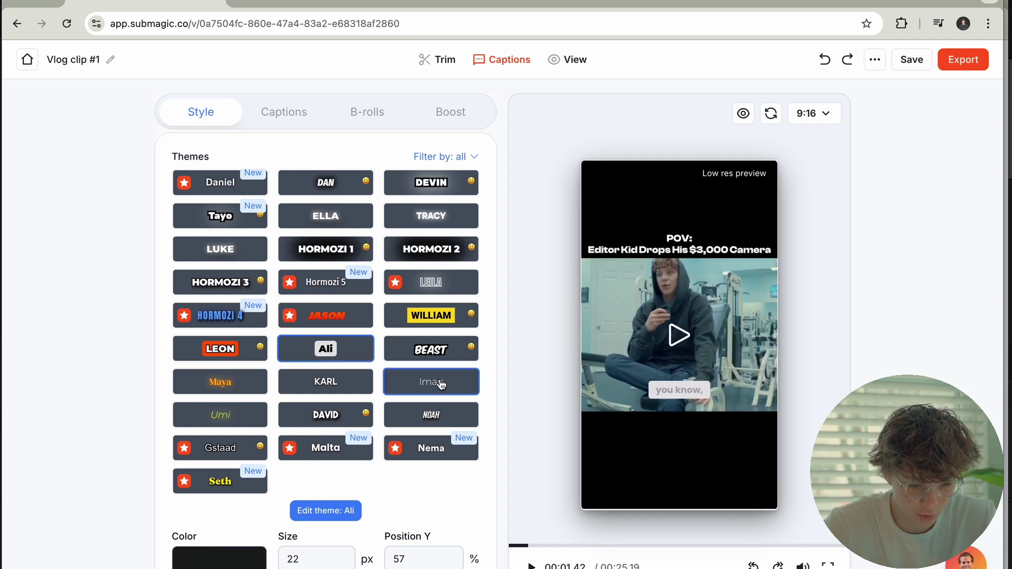
pyautogui.moveTo(523, 545); pyautogui.dragTo(494, 553)
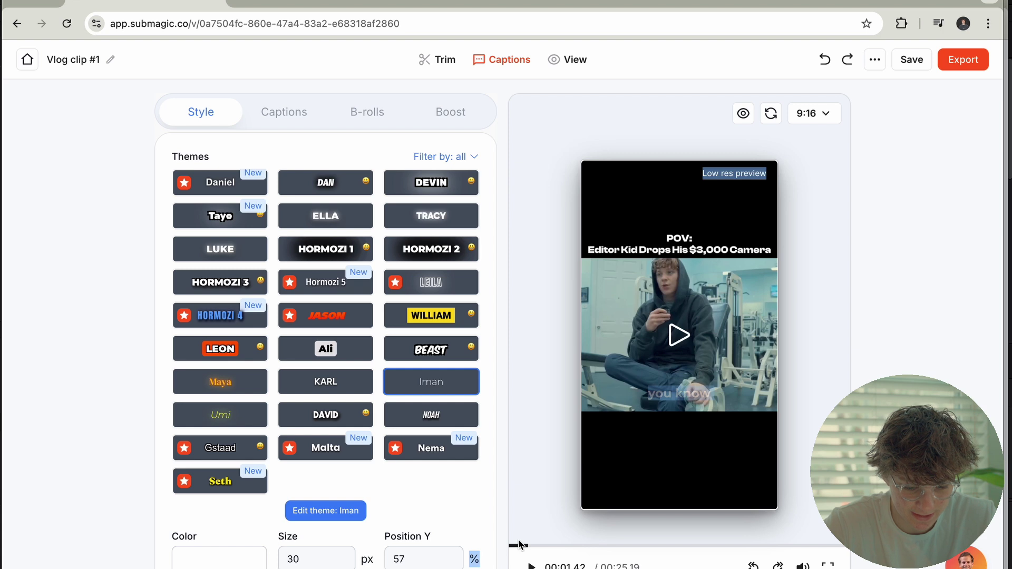
pyautogui.click(546, 545)
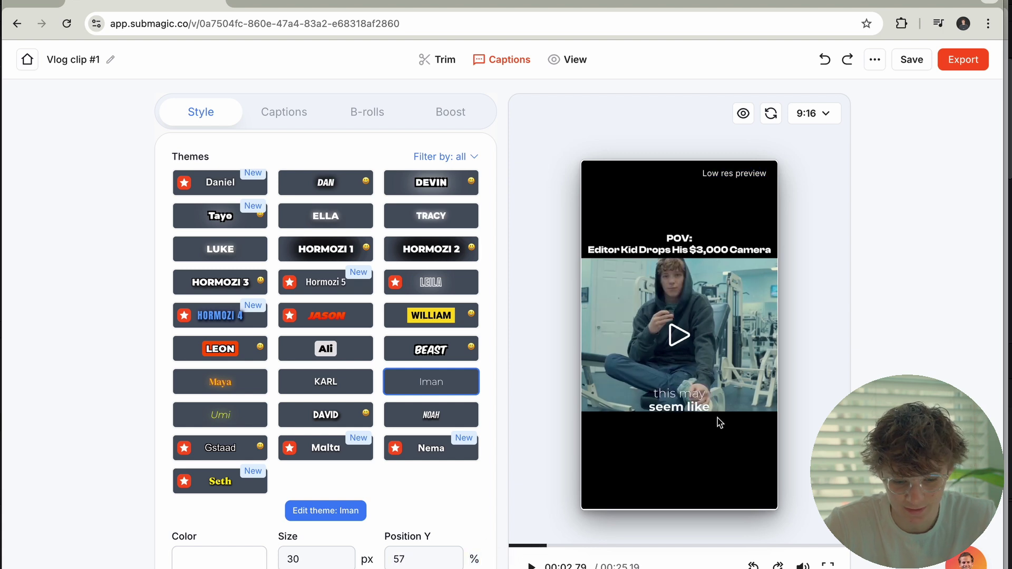
# Raise the captions to 43% height and enlarge them to 32 px.
pyautogui.scroll(-3, 404, 506)
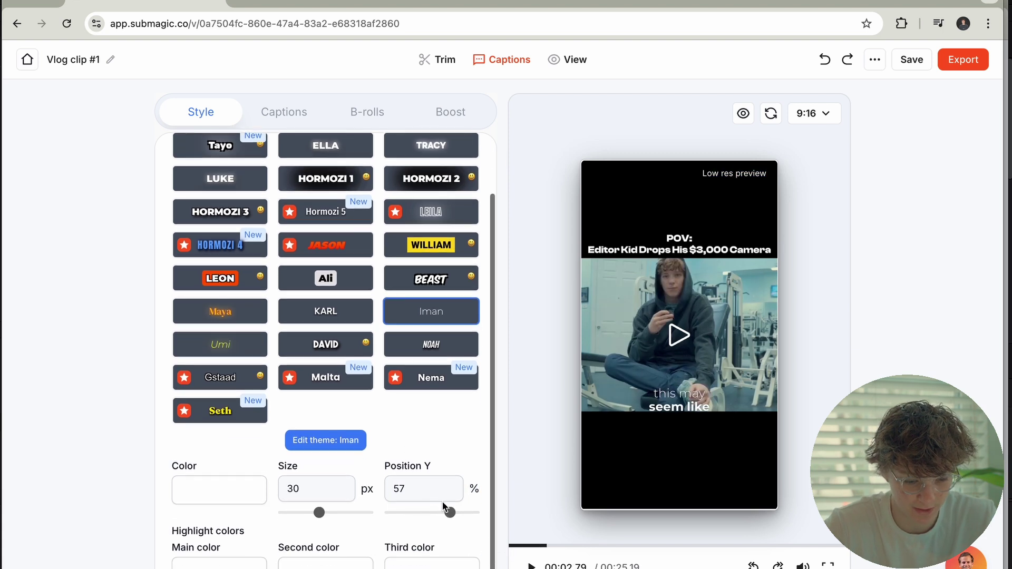
pyautogui.moveTo(441, 513); pyautogui.dragTo(436, 521)
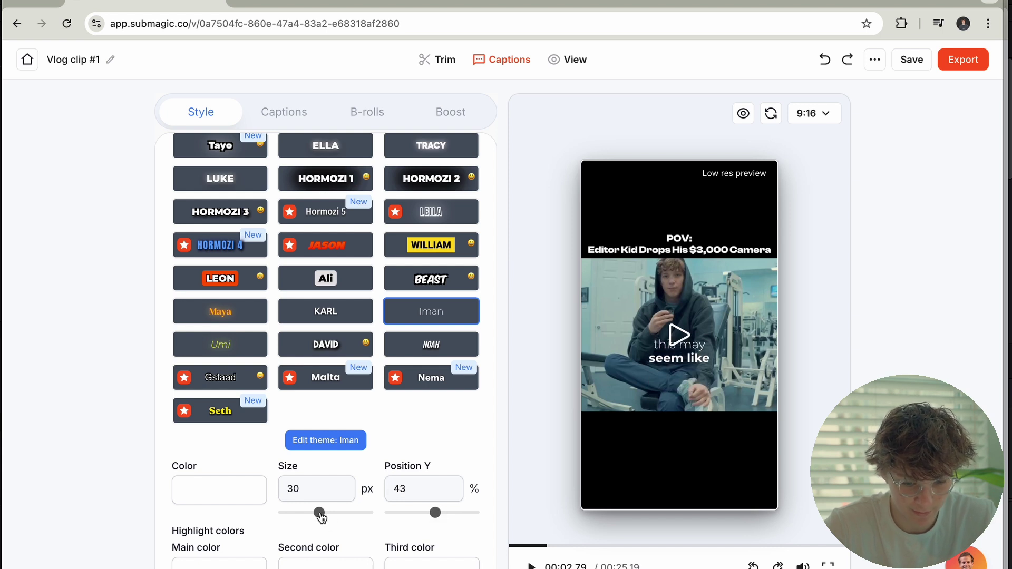
pyautogui.moveTo(321, 517); pyautogui.dragTo(322, 518)
pyautogui.scroll(-1, 321, 517)
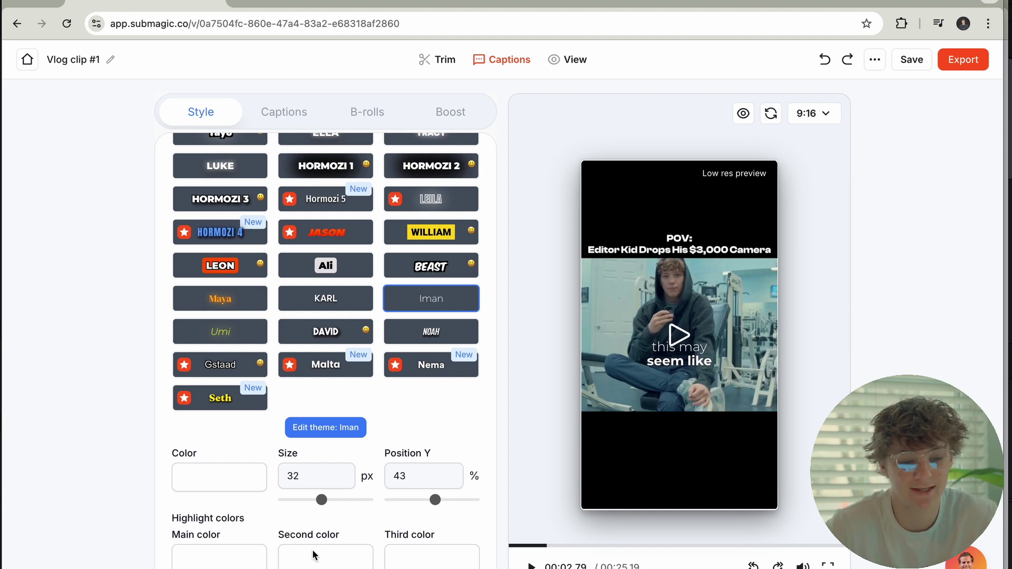
pyautogui.scroll(3, 314, 554)
# Review the caption transcript, then open the B-rolls panel listing the four speech segments.
pyautogui.click(285, 117)
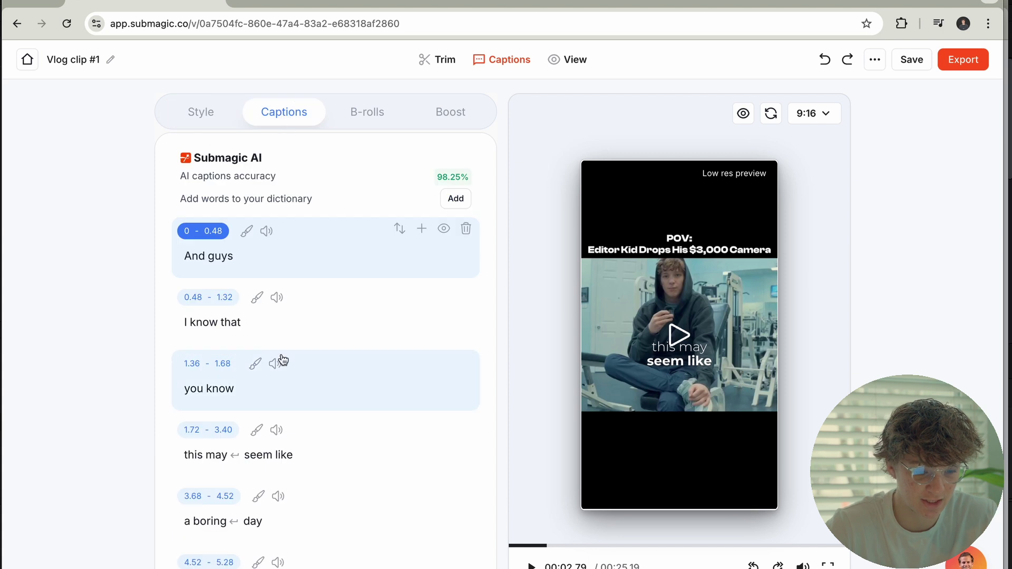
pyautogui.scroll(-20, 272, 378)
pyautogui.scroll(20, 272, 377)
pyautogui.scroll(-20, 271, 377)
pyautogui.scroll(20, 272, 372)
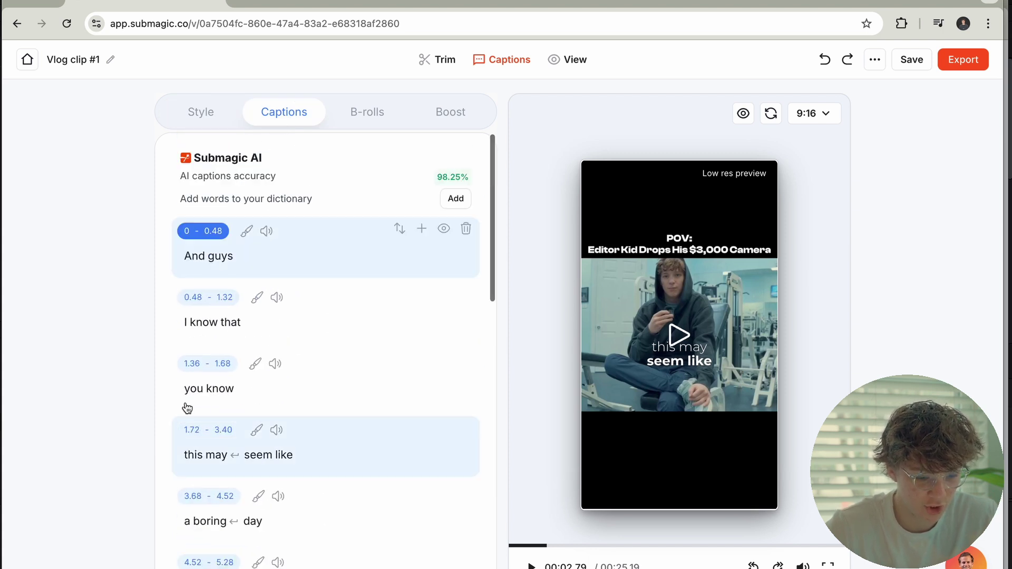
pyautogui.click(366, 112)
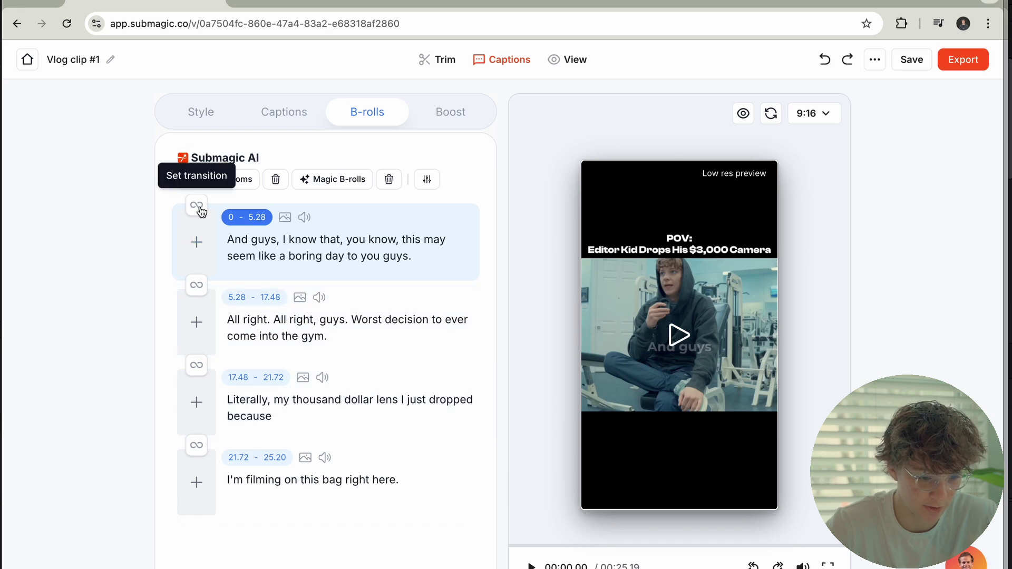
# Add the premium stock clip of people sitting on grass as B-roll over 0–5.28 s.
pyautogui.click(197, 242)
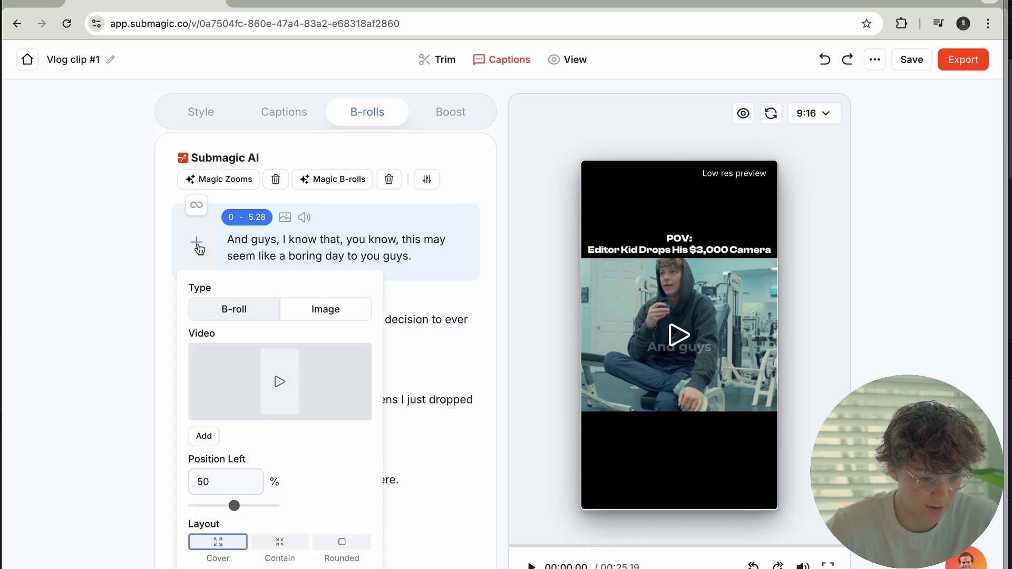
pyautogui.click(280, 385)
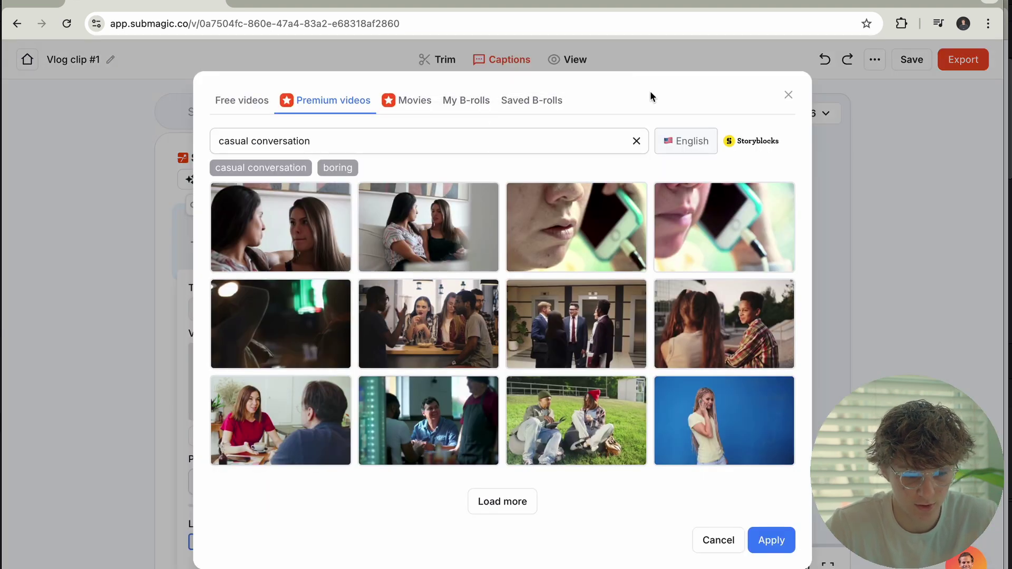
pyautogui.click(787, 95)
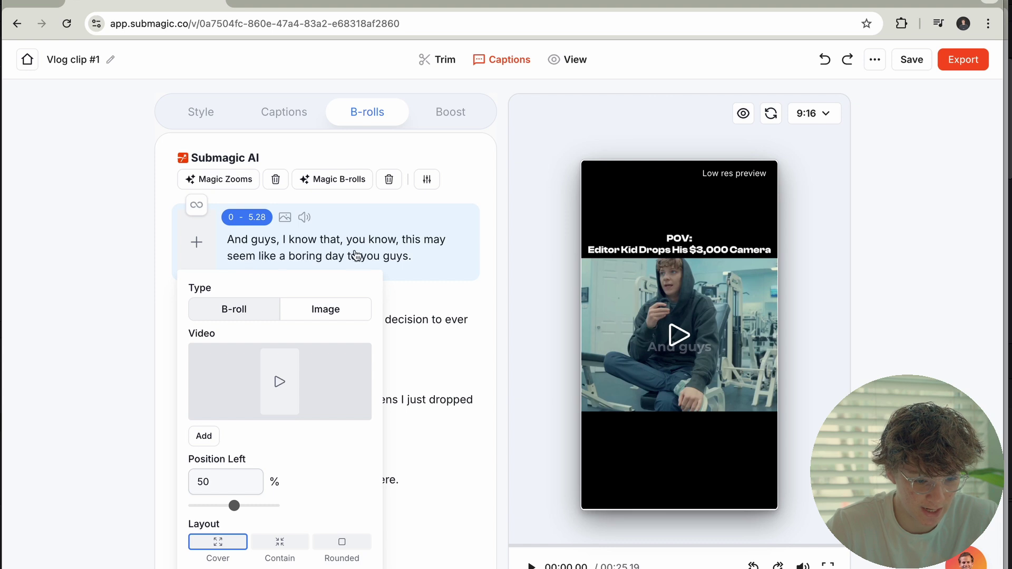
pyautogui.click(279, 385)
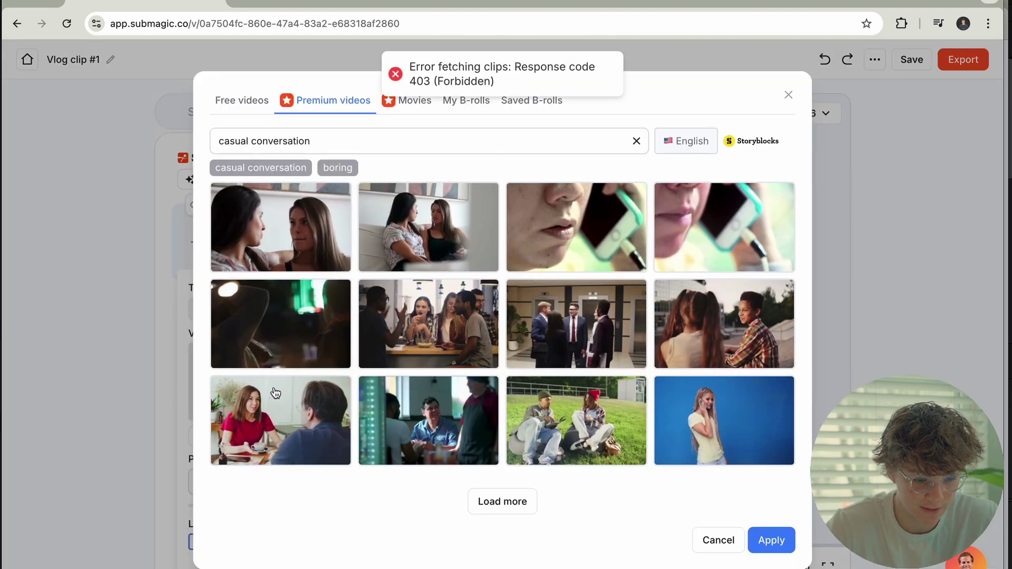
pyautogui.click(582, 420)
pyautogui.click(768, 540)
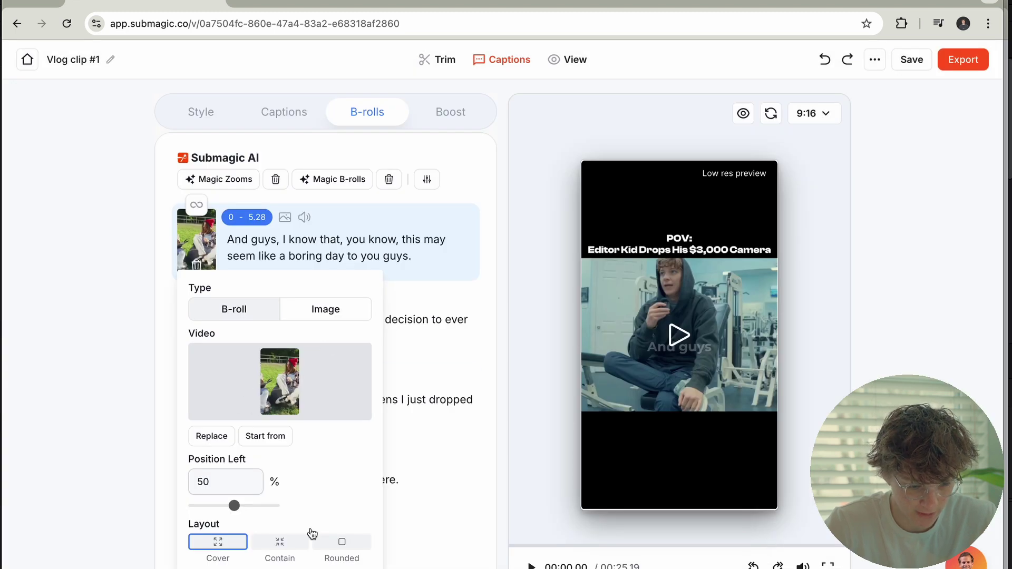
pyautogui.scroll(-1, 314, 541)
# Preview the grass B-roll over the opening seconds and bring up the Boost features panel.
pyautogui.click(343, 564)
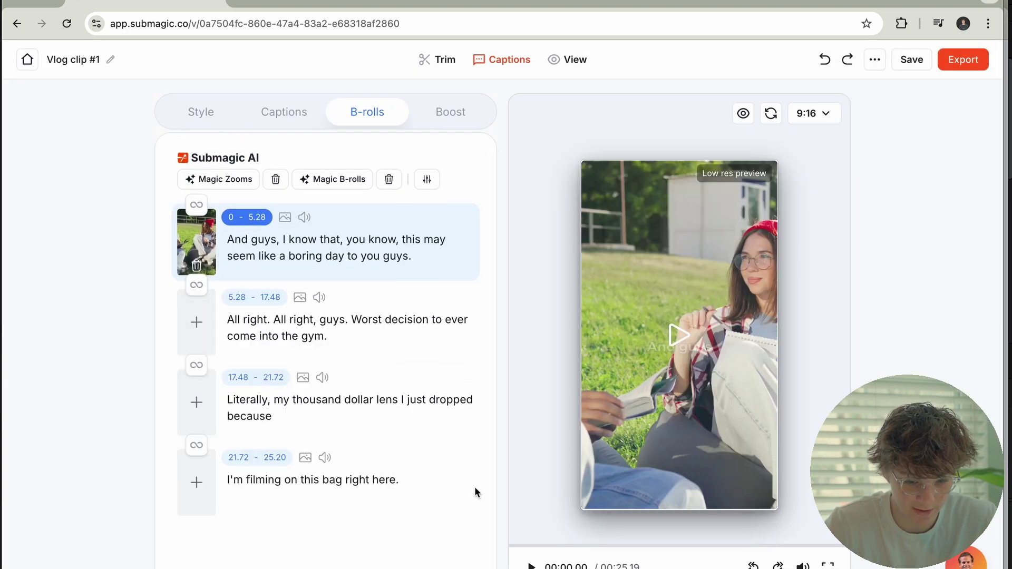
pyautogui.click(678, 334)
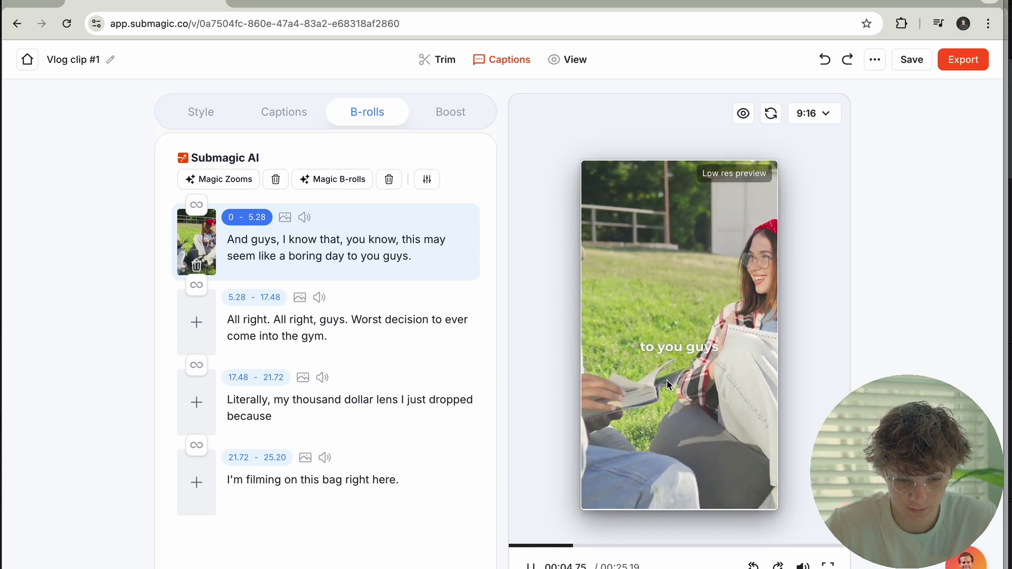
pyautogui.click(623, 306)
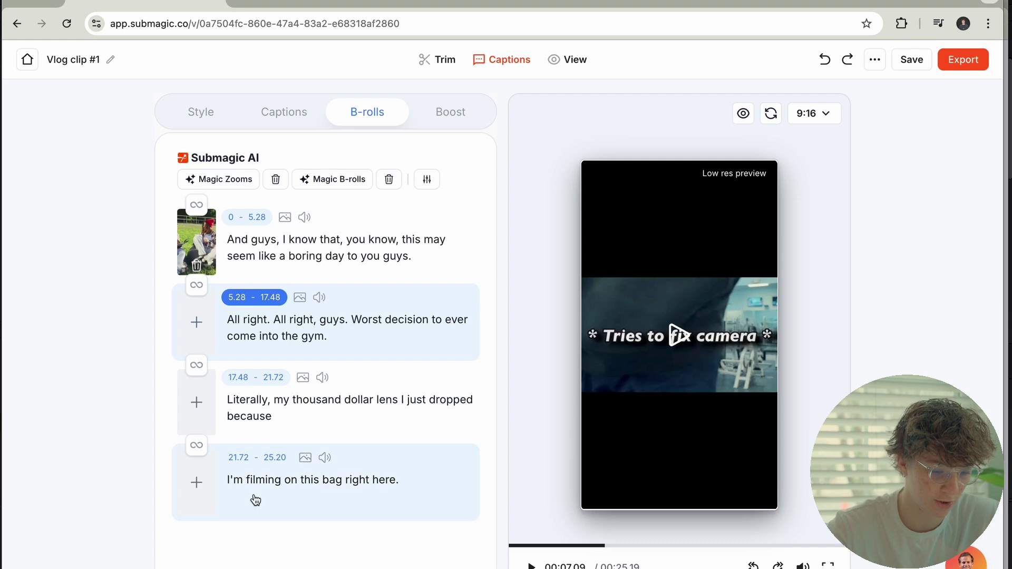
pyautogui.click(453, 114)
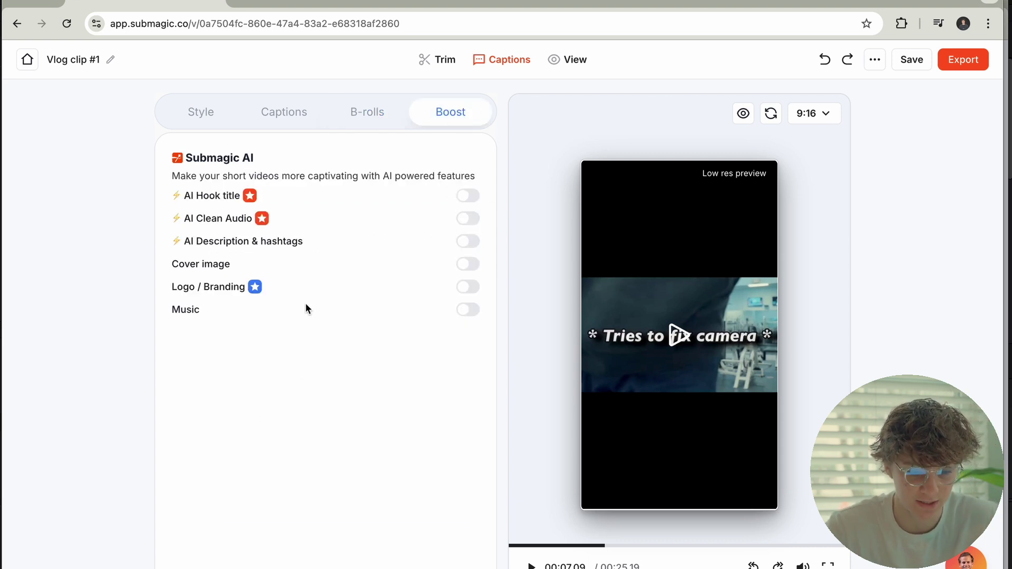
# Turn on the AI hook title 'This one mistake could cost you 💰' and style it Laura.
pyautogui.click(467, 196)
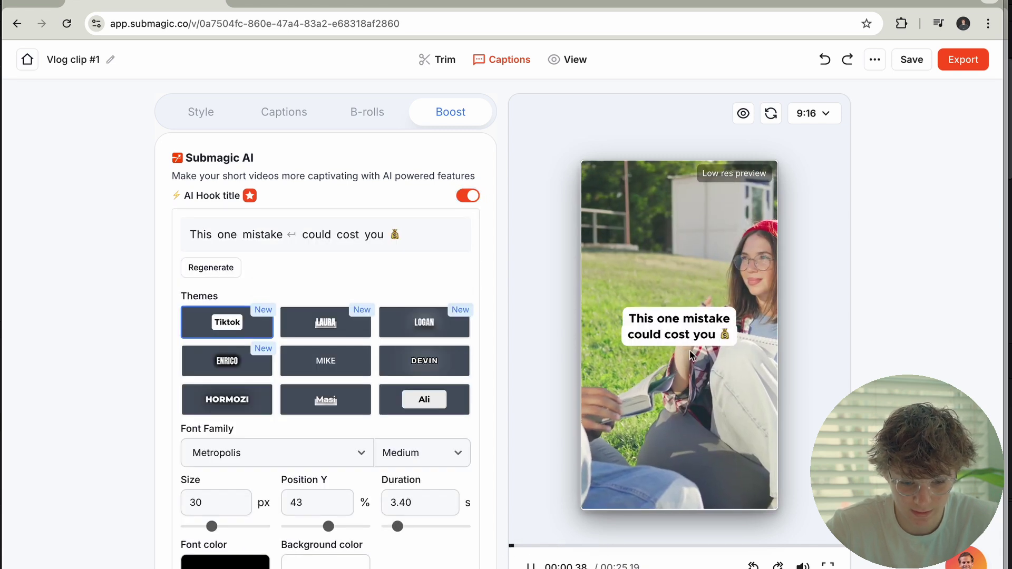
pyautogui.click(695, 351)
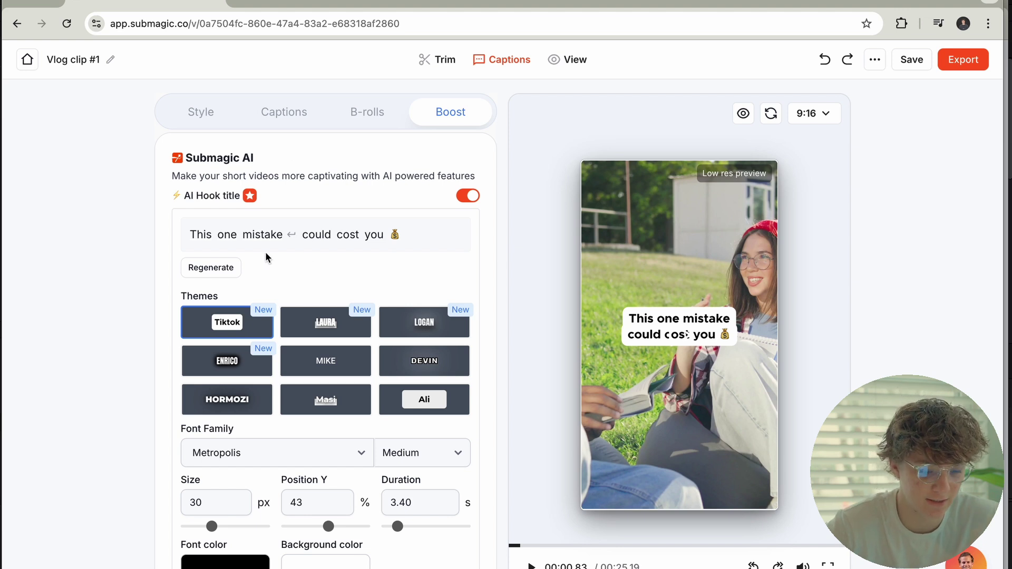
pyautogui.scroll(-1, 265, 252)
pyautogui.click(319, 268)
# Preview the hook title in the LOGAN and ENRICO styles.
pyautogui.click(669, 342)
pyautogui.click(680, 379)
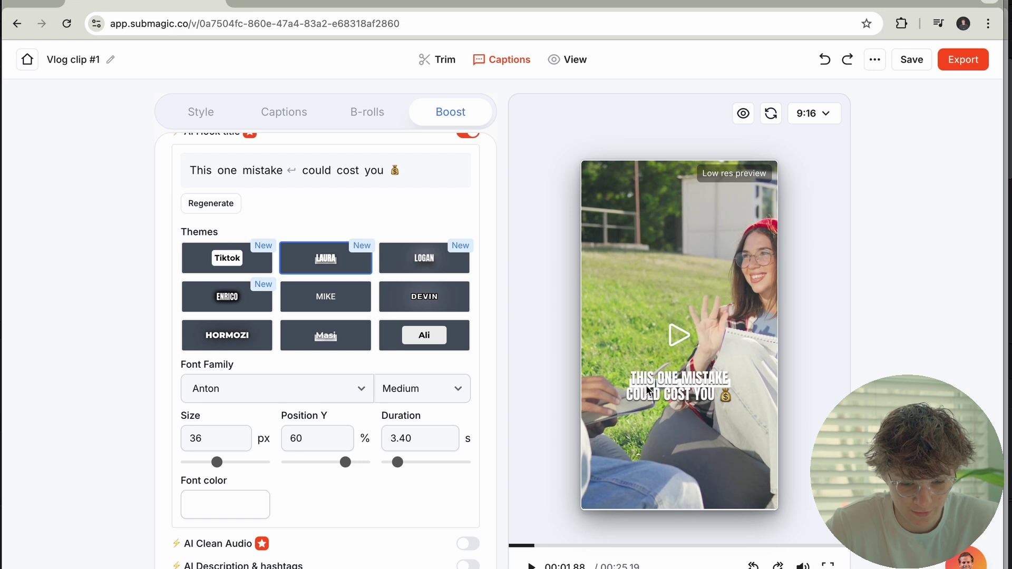
pyautogui.click(409, 254)
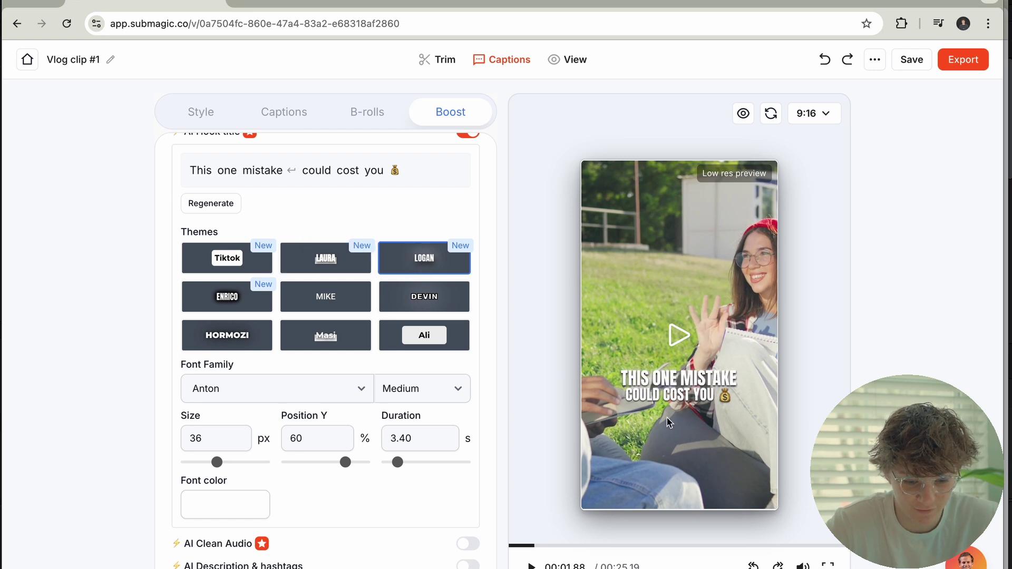
pyautogui.moveTo(533, 546); pyautogui.dragTo(496, 548)
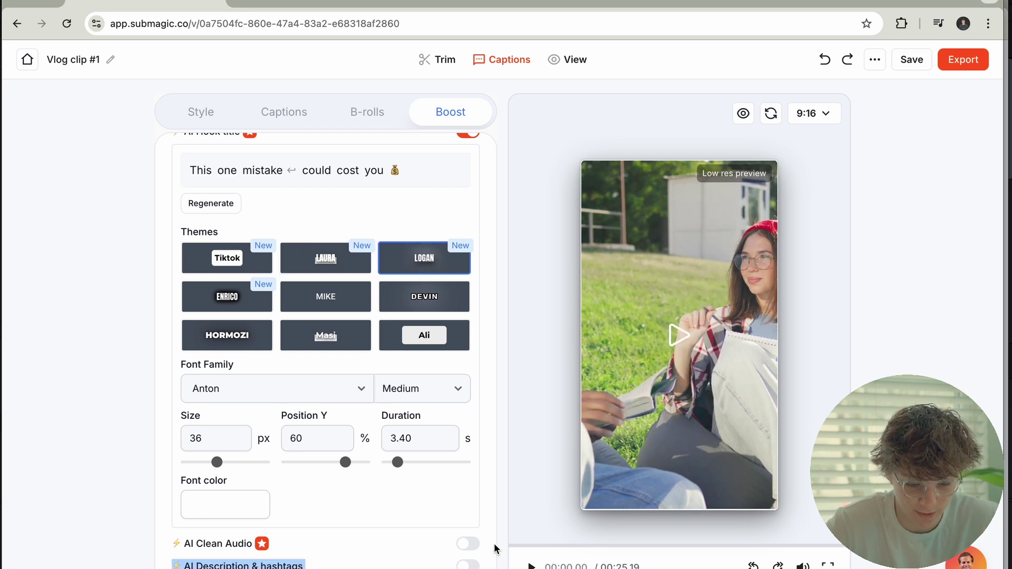
pyautogui.click(653, 373)
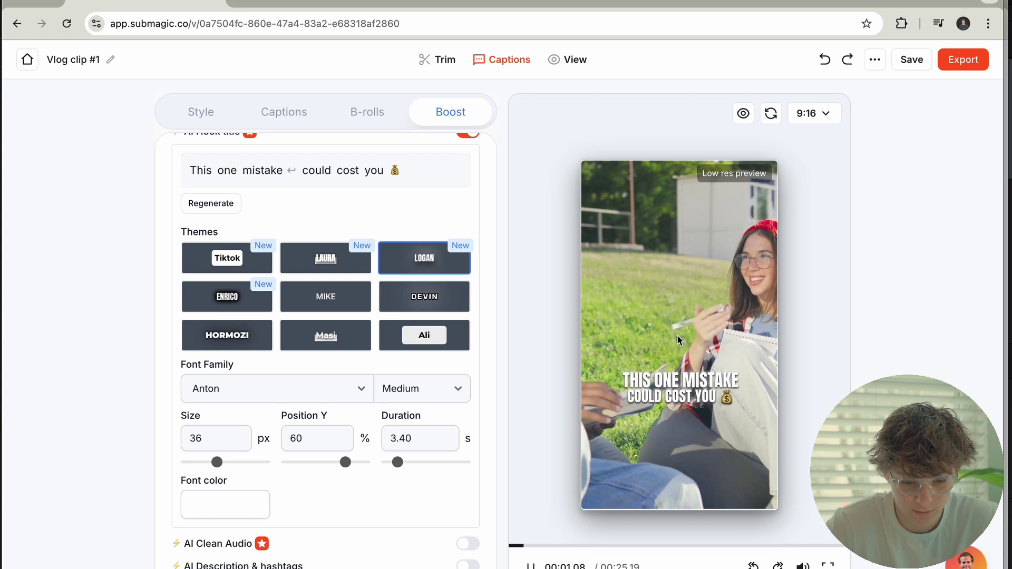
pyautogui.click(234, 301)
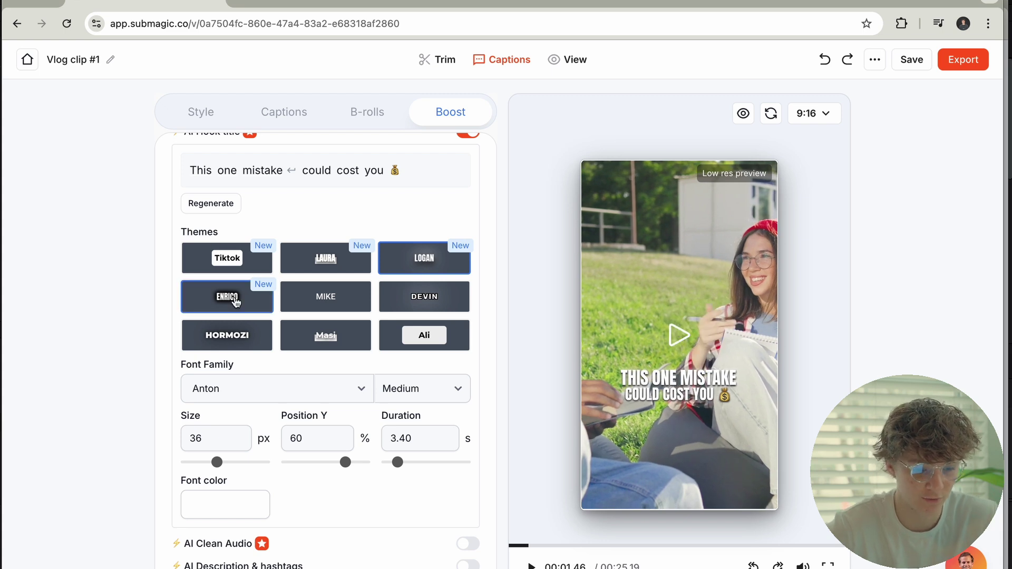
pyautogui.moveTo(527, 550); pyautogui.dragTo(494, 550)
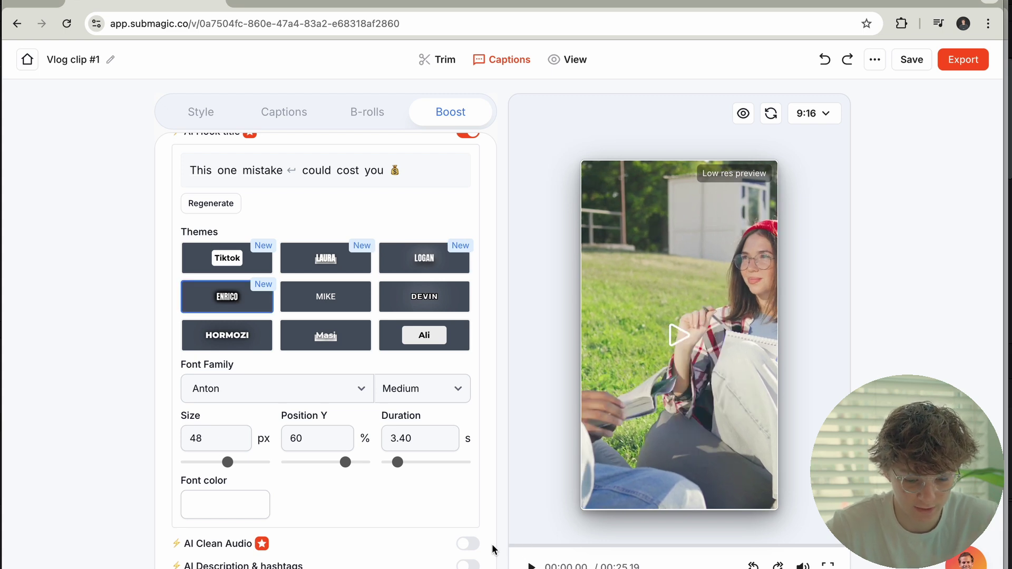
pyautogui.click(664, 346)
pyautogui.click(665, 341)
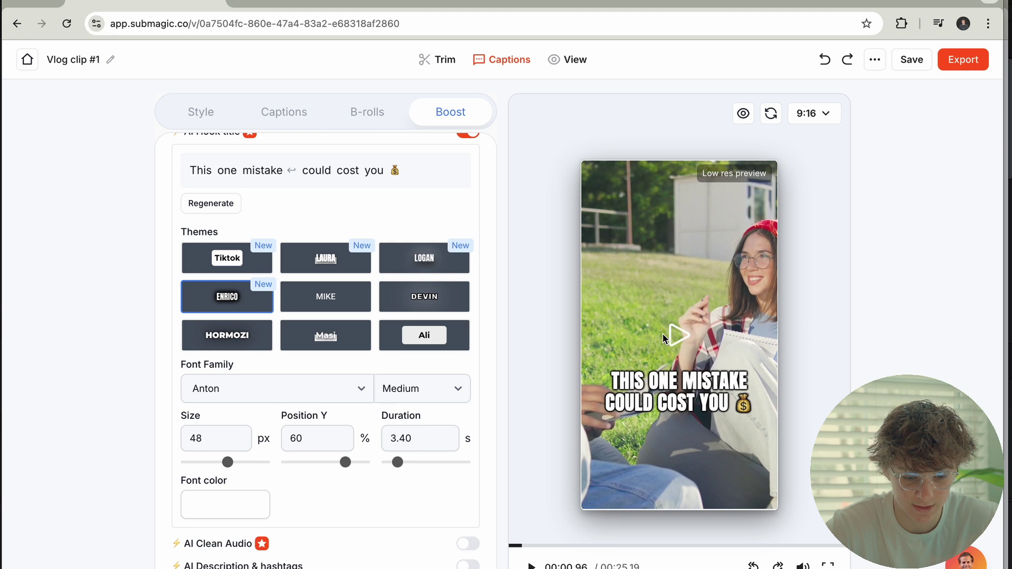
# Try the MIKE, DEVIN and Ali styles, then settle on the HORMOZI hook theme.
pyautogui.click(311, 300)
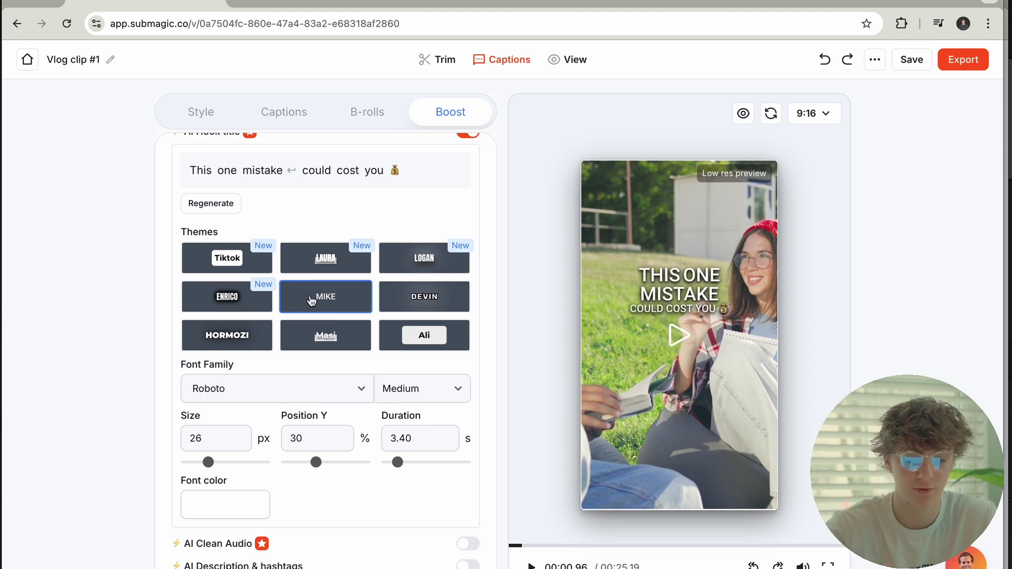
pyautogui.moveTo(520, 548); pyautogui.dragTo(480, 548)
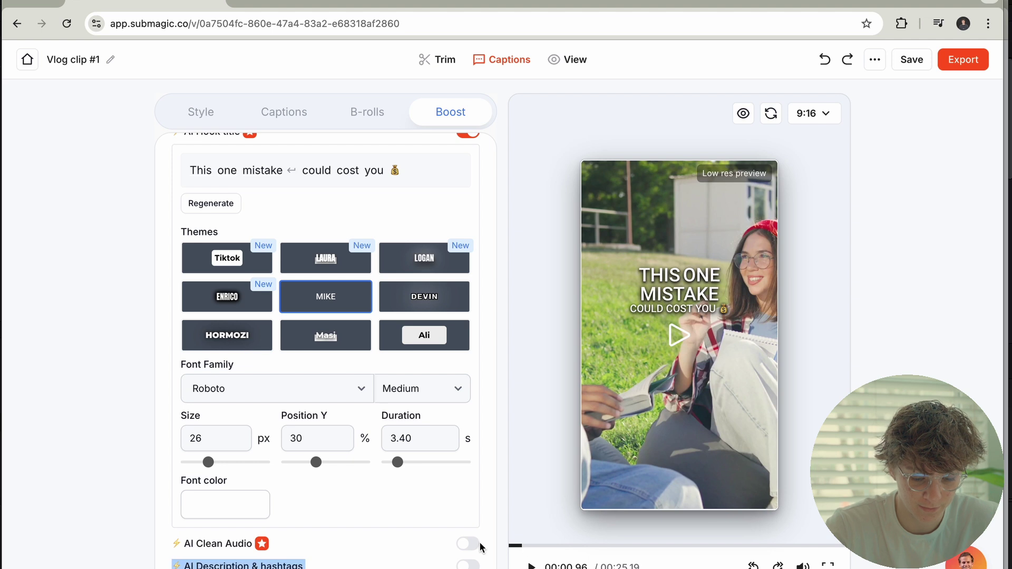
pyautogui.click(682, 332)
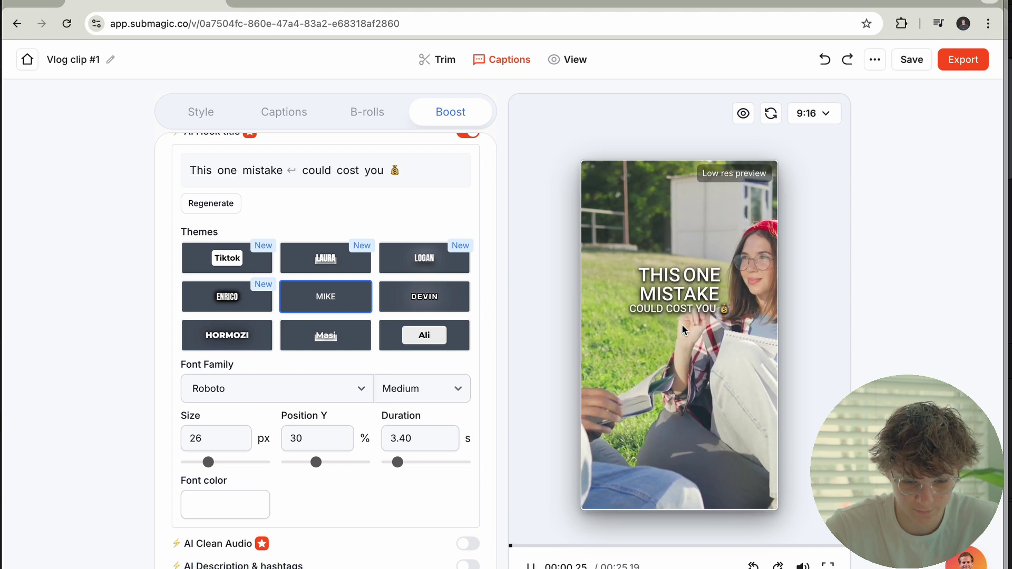
pyautogui.click(681, 332)
pyautogui.click(429, 288)
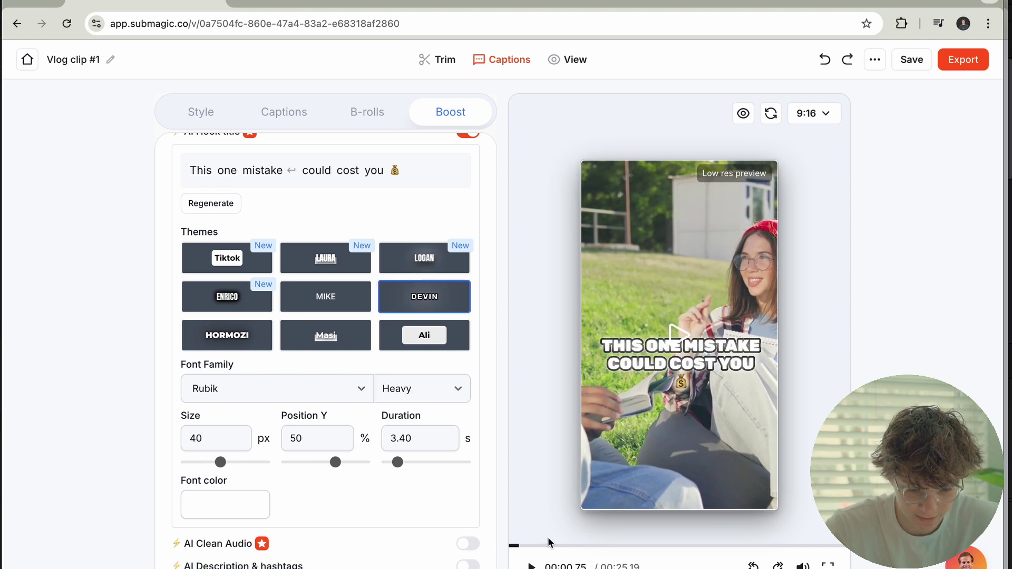
pyautogui.click(515, 548)
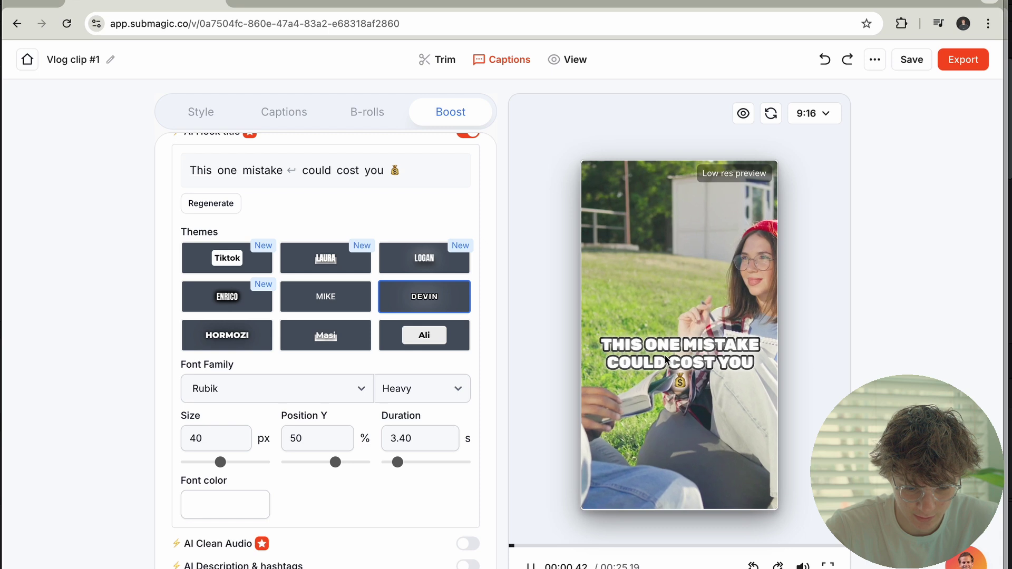
pyautogui.click(454, 352)
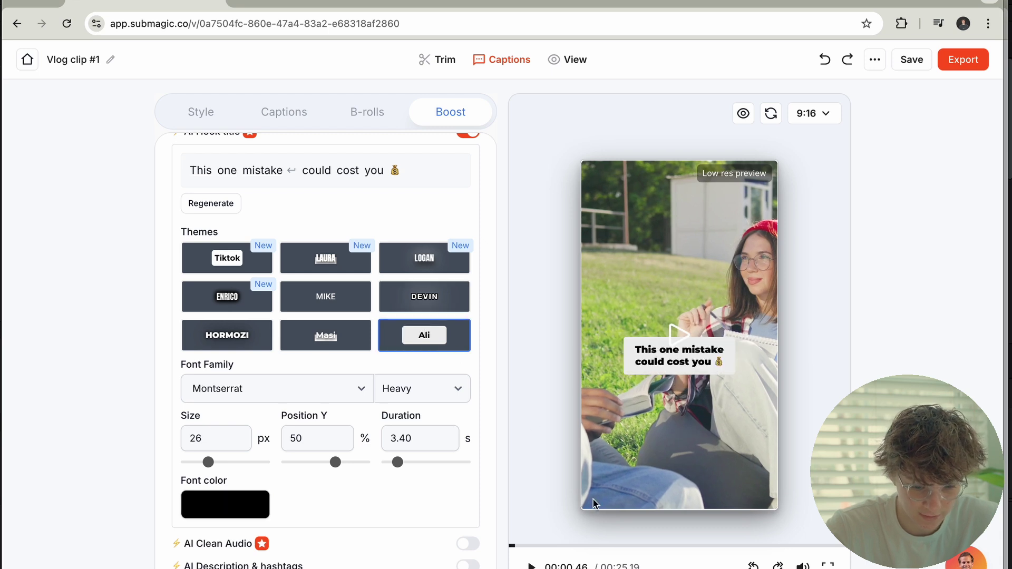
pyautogui.click(515, 548)
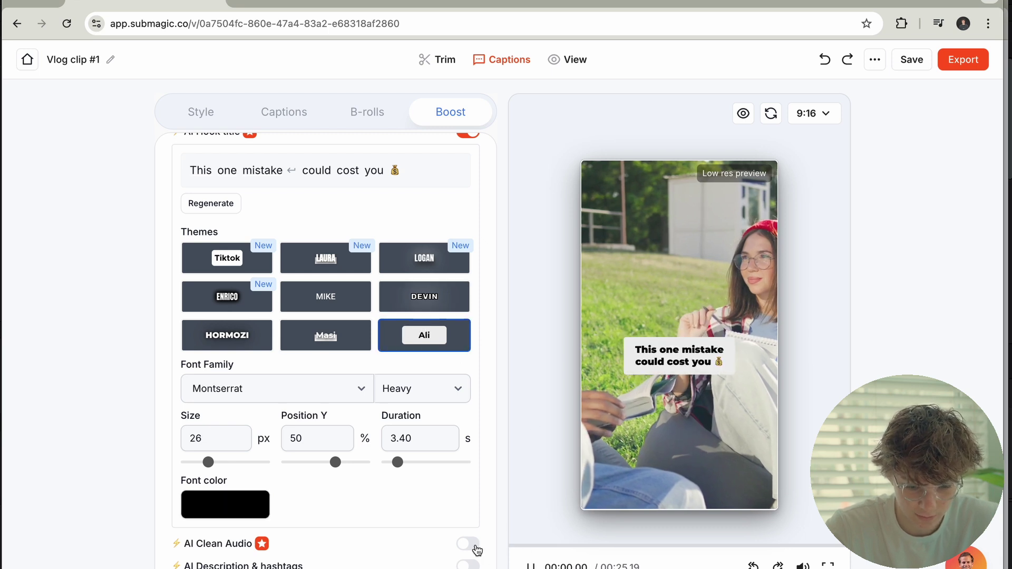
pyautogui.click(256, 337)
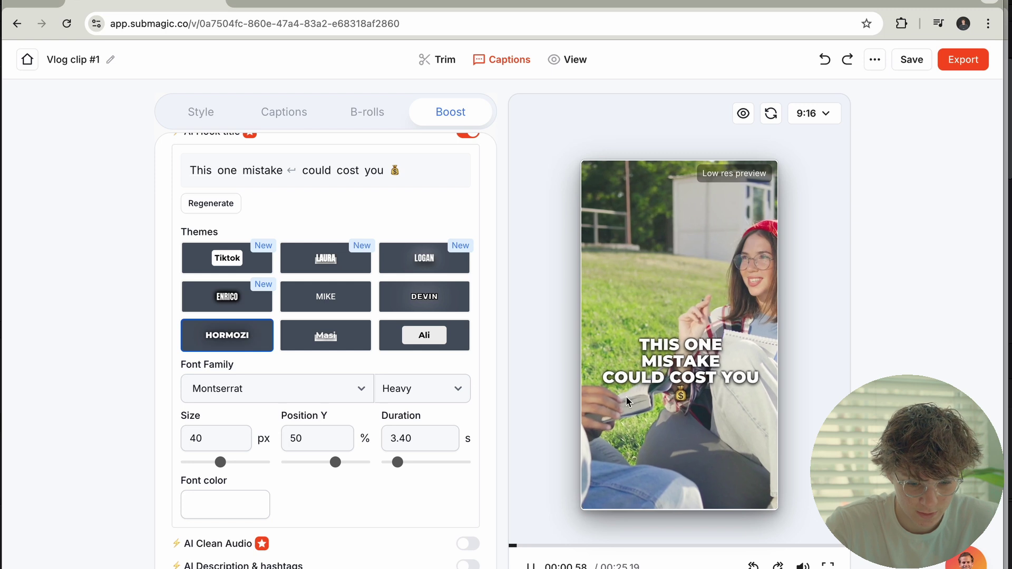
pyautogui.click(266, 389)
pyautogui.click(267, 386)
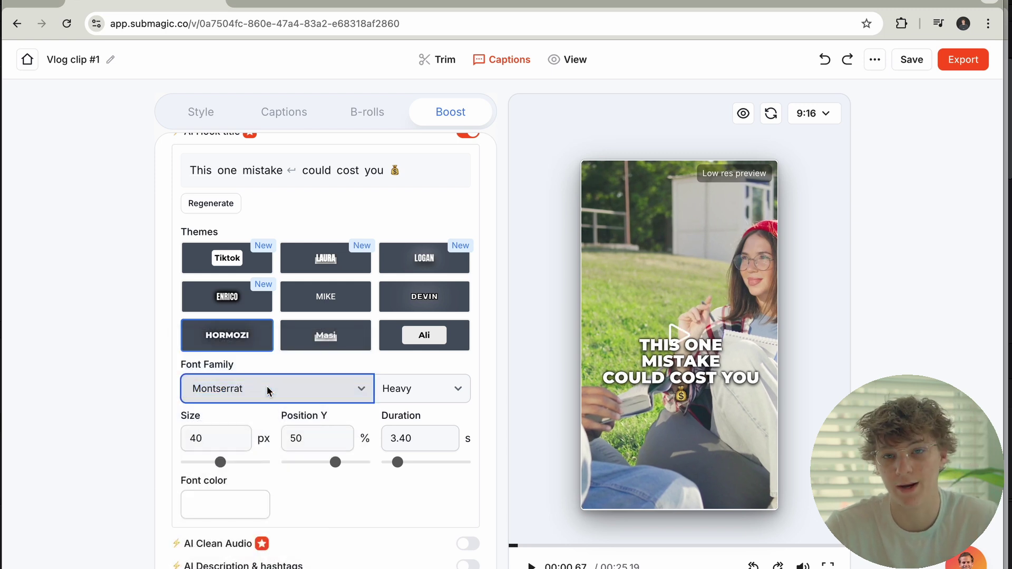
# Set the hook title font to Raleway in Heavy weight.
pyautogui.click(267, 390)
pyautogui.click(269, 431)
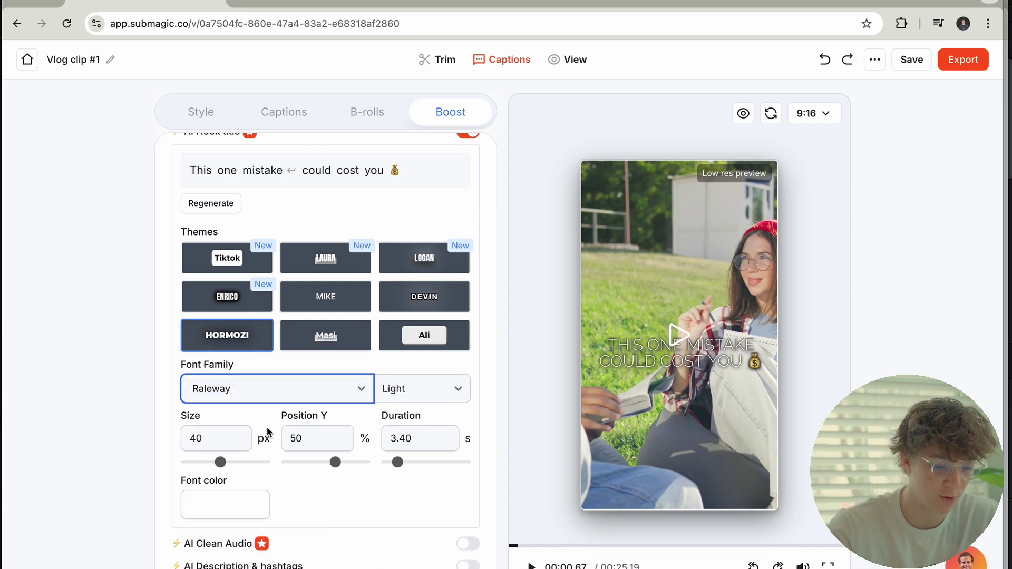
pyautogui.click(454, 388)
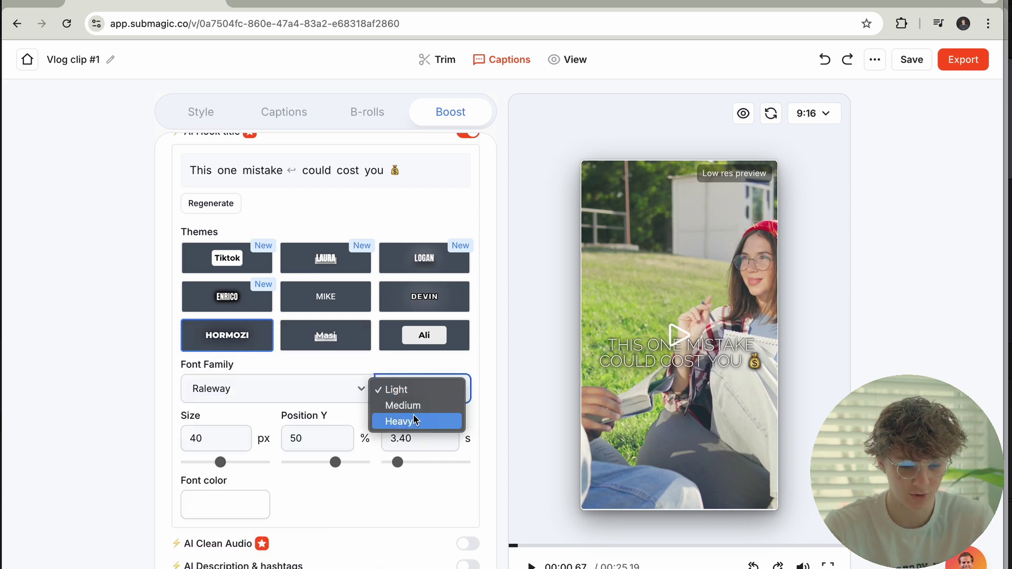
pyautogui.click(415, 421)
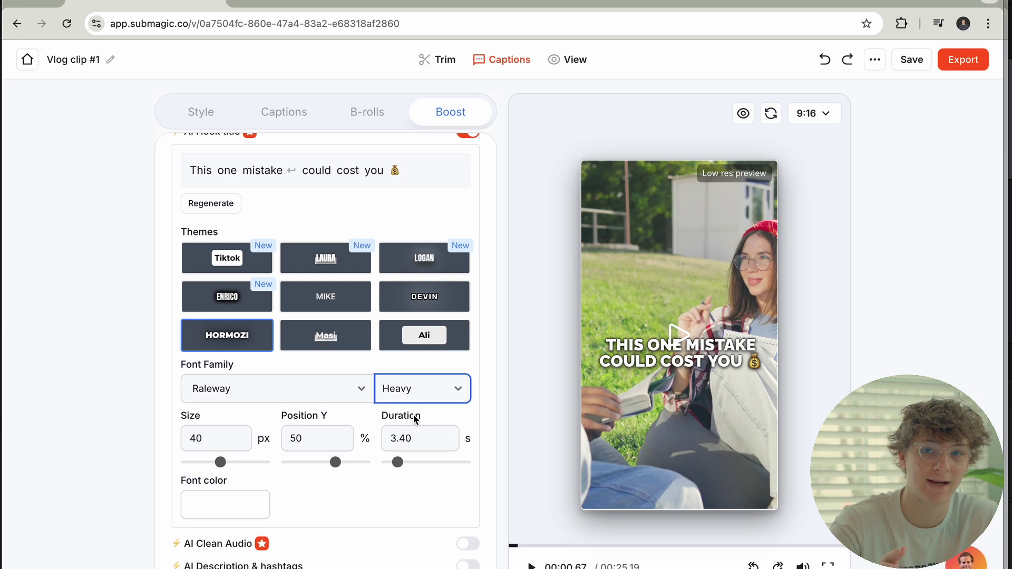
# Make the hook title's font colour red.
pyautogui.scroll(-3, 415, 416)
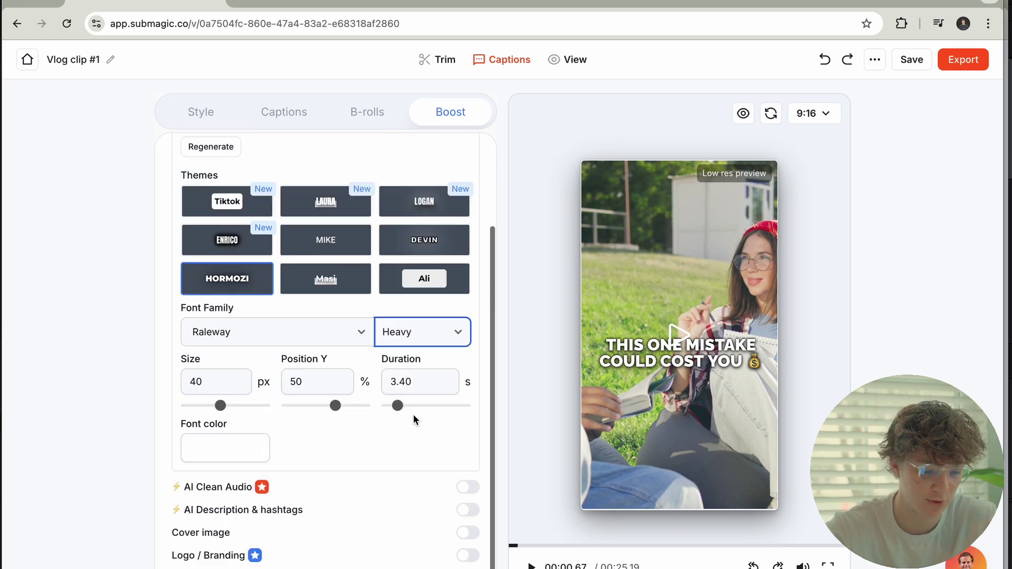
pyautogui.click(234, 426)
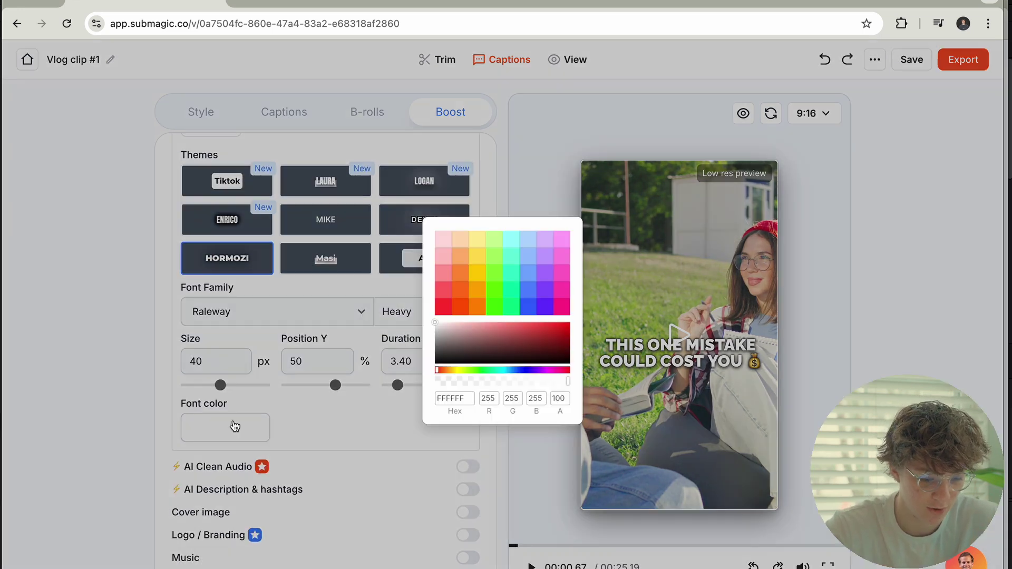
pyautogui.click(443, 313)
pyautogui.click(361, 473)
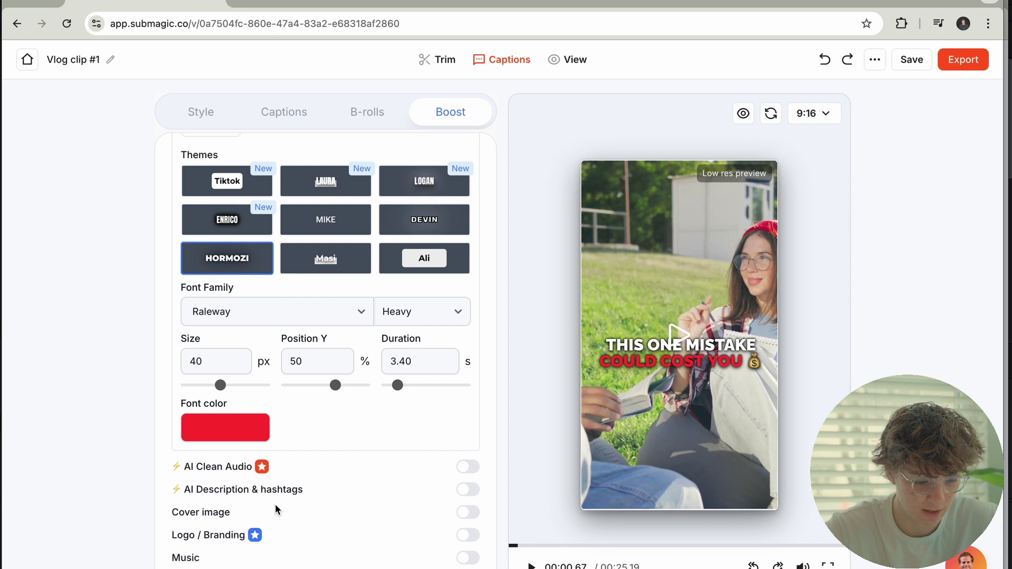
pyautogui.scroll(3, 267, 369)
pyautogui.scroll(-3, 403, 229)
pyautogui.scroll(1, 378, 305)
pyautogui.scroll(2, 378, 305)
pyautogui.click(265, 232)
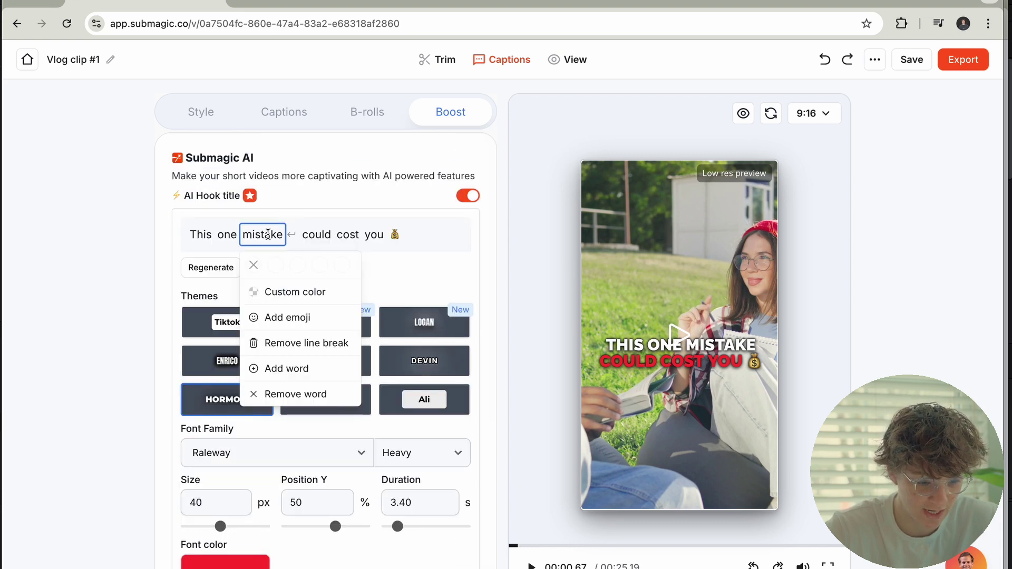
# Delete the word 'This' from the hook title.
pyautogui.click(316, 235)
pyautogui.click(347, 234)
pyautogui.click(379, 234)
pyautogui.click(395, 235)
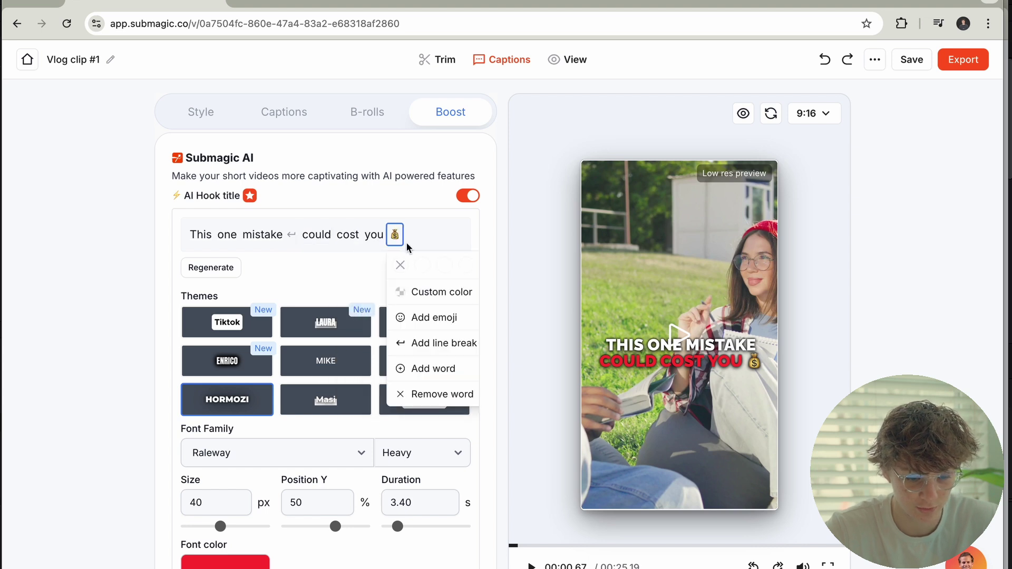
pyautogui.click(206, 232)
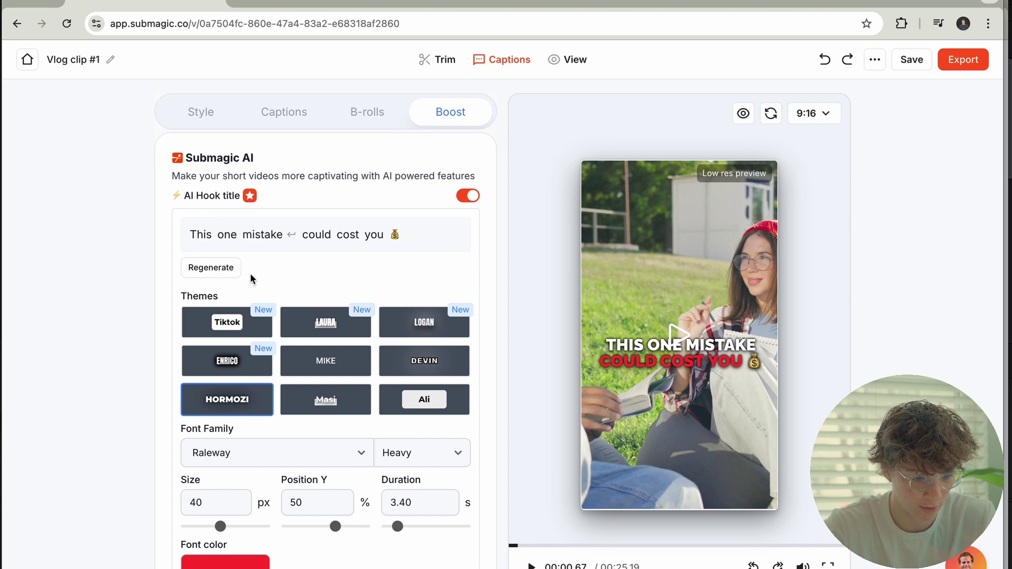
pyautogui.press('BackSpace')
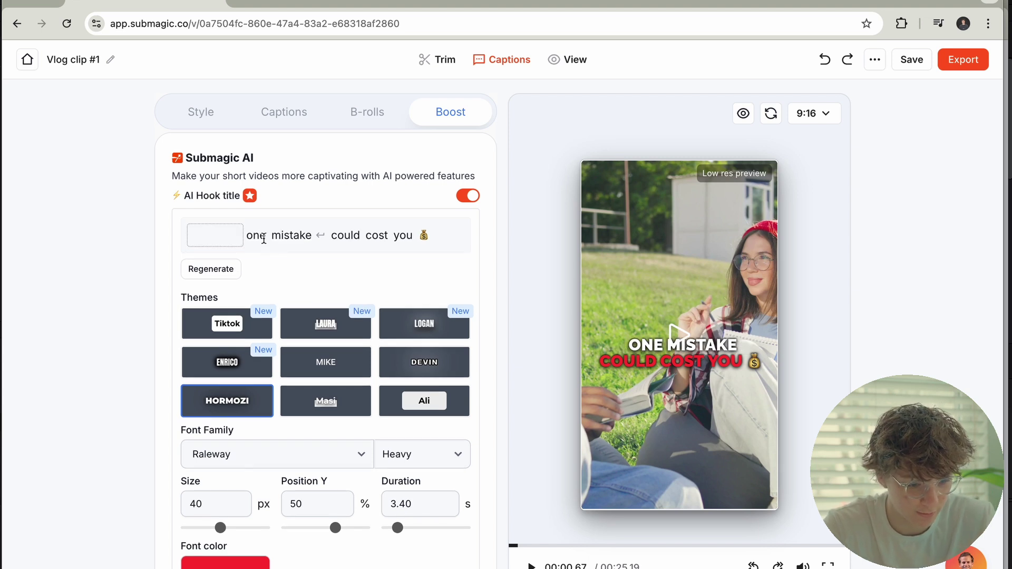
# Add a pointing-hand emoji 👈 after 'mistake' in the hook title.
pyautogui.click(292, 236)
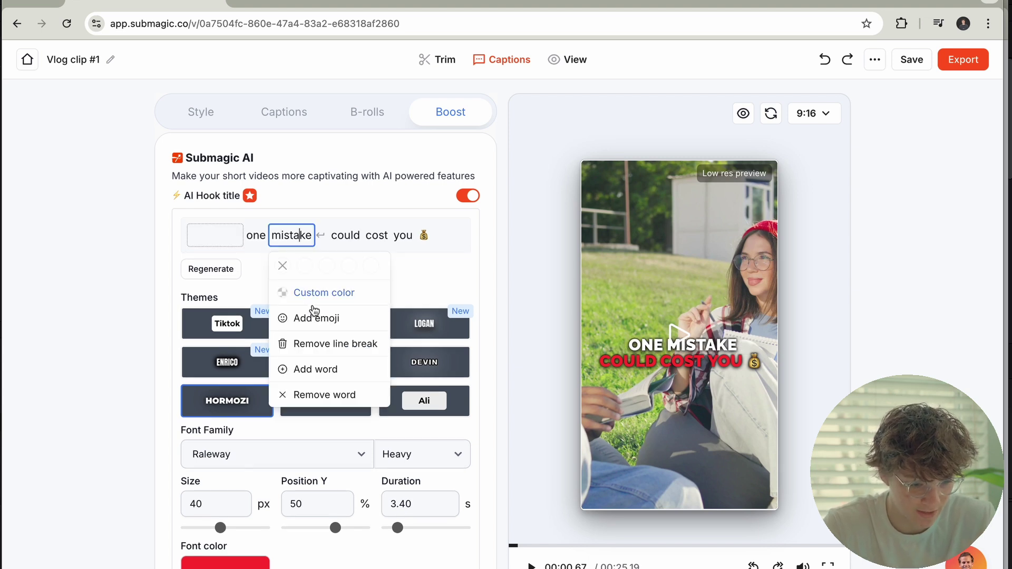
pyautogui.scroll(-2, 312, 337)
pyautogui.scroll(2, 311, 345)
pyautogui.click(314, 318)
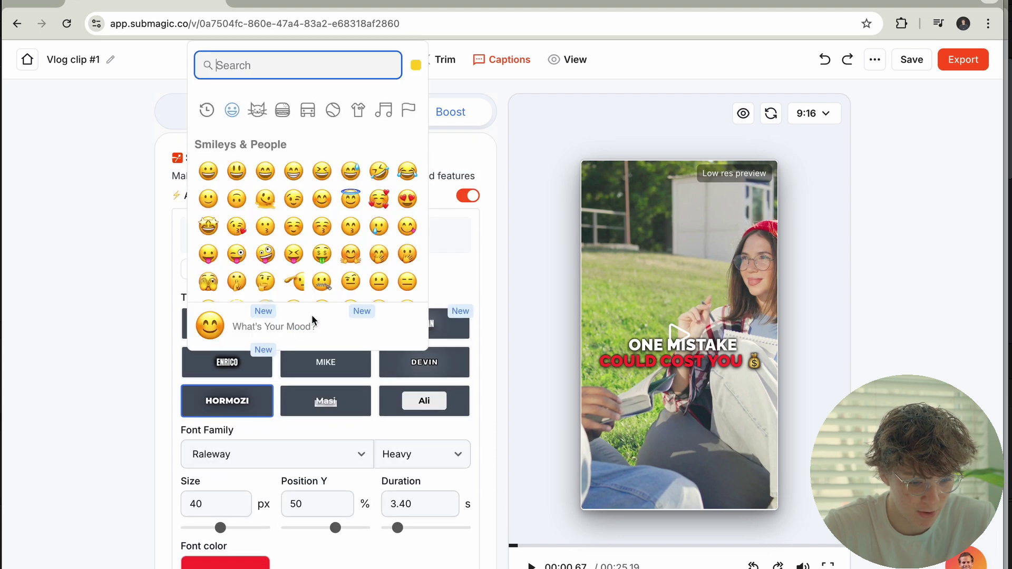
pyautogui.click(297, 281)
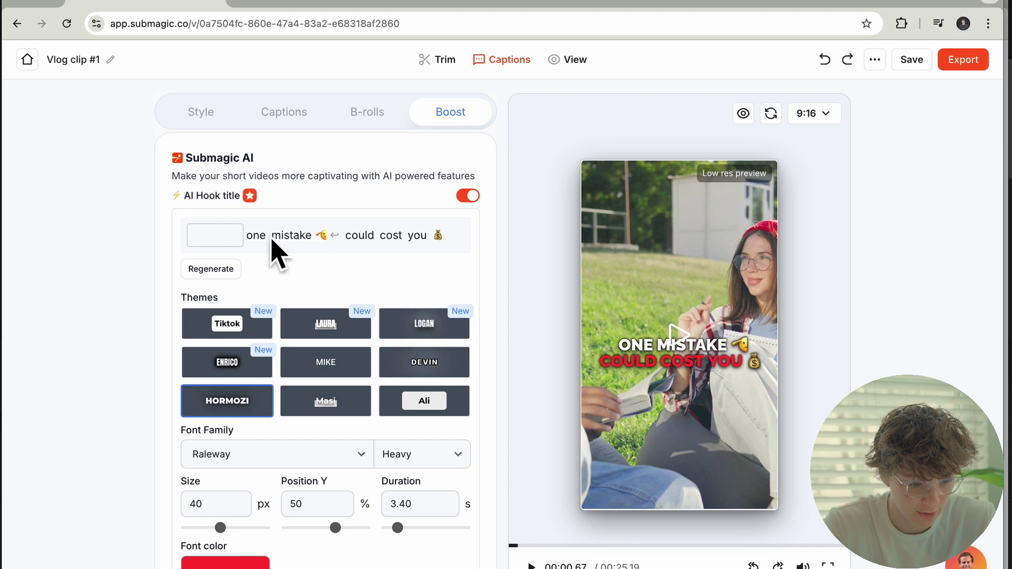
pyautogui.scroll(-3, 304, 283)
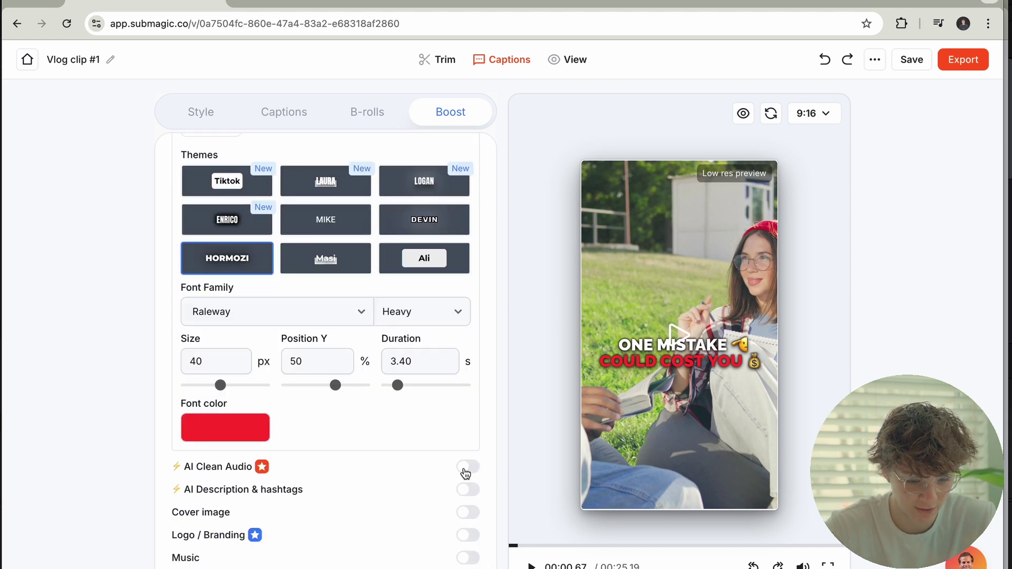
# Switch on AI Clean Audio, AI Description & hashtags, and Cover image in the Boost panel.
pyautogui.click(467, 468)
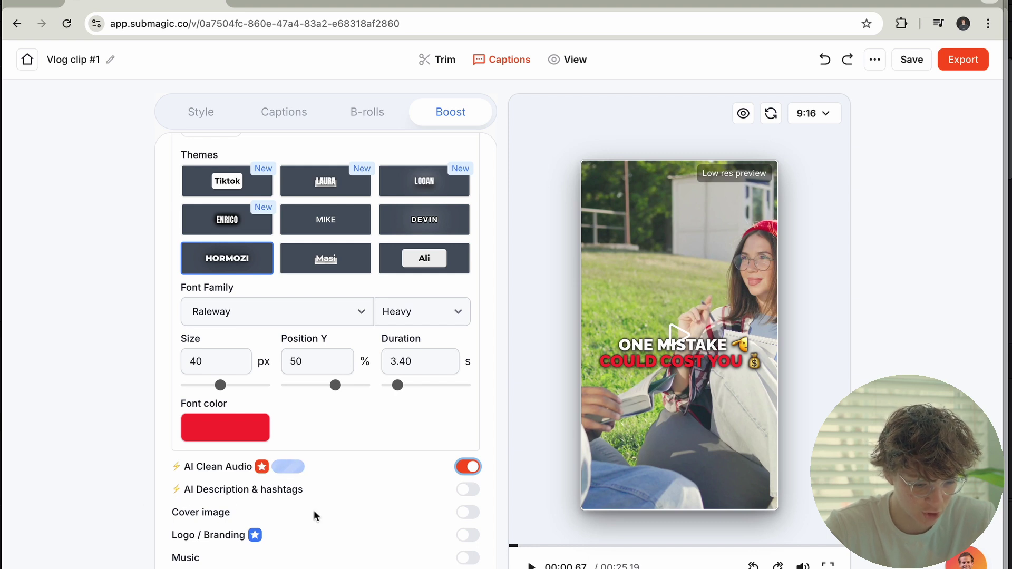
pyautogui.click(465, 491)
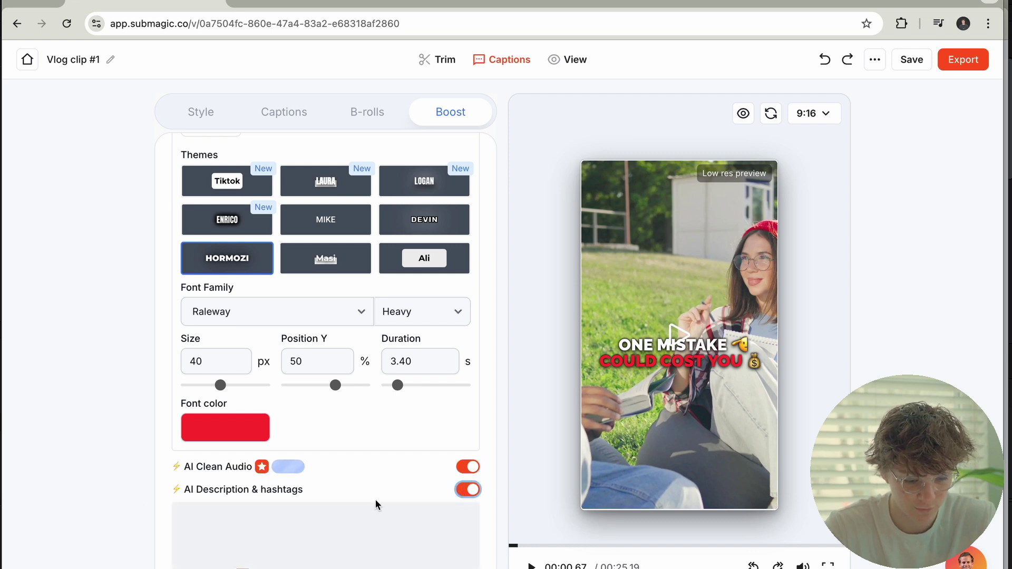
pyautogui.scroll(-3, 377, 506)
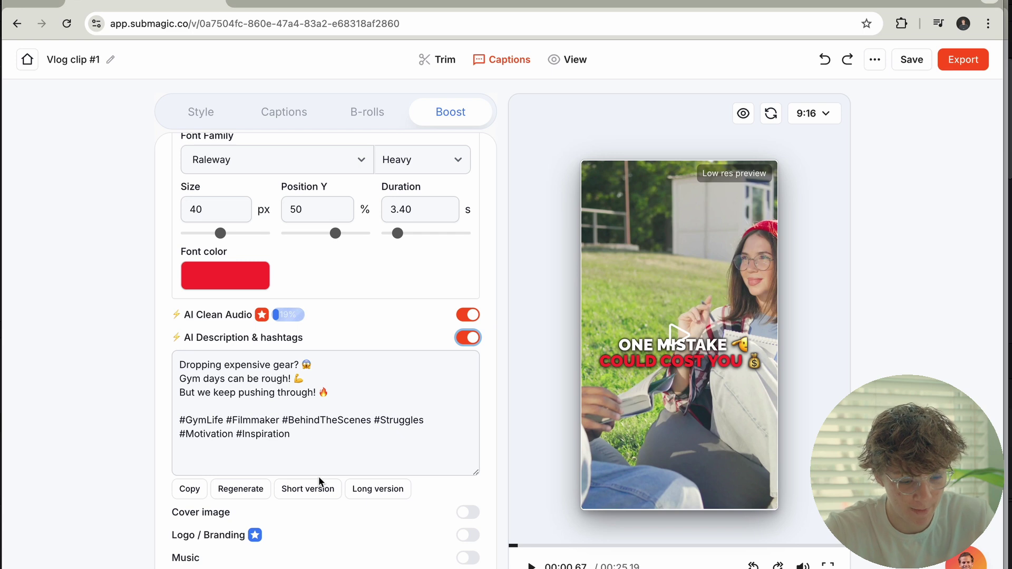
pyautogui.click(467, 512)
pyautogui.scroll(-2, 464, 514)
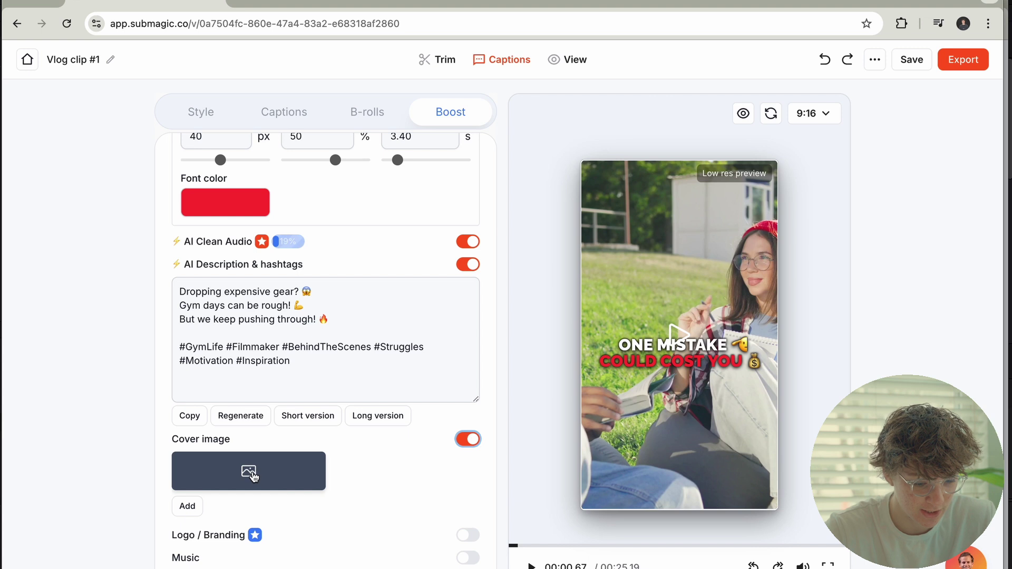
# Dismiss the cover image picker, add 'Better Days' as background music, and play the preview.
pyautogui.click(253, 476)
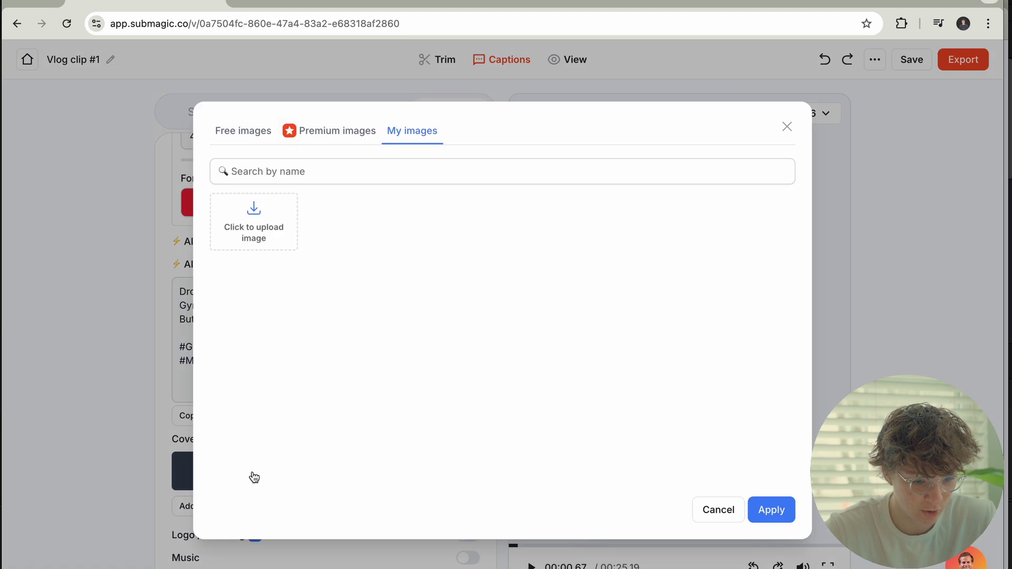
pyautogui.click(727, 509)
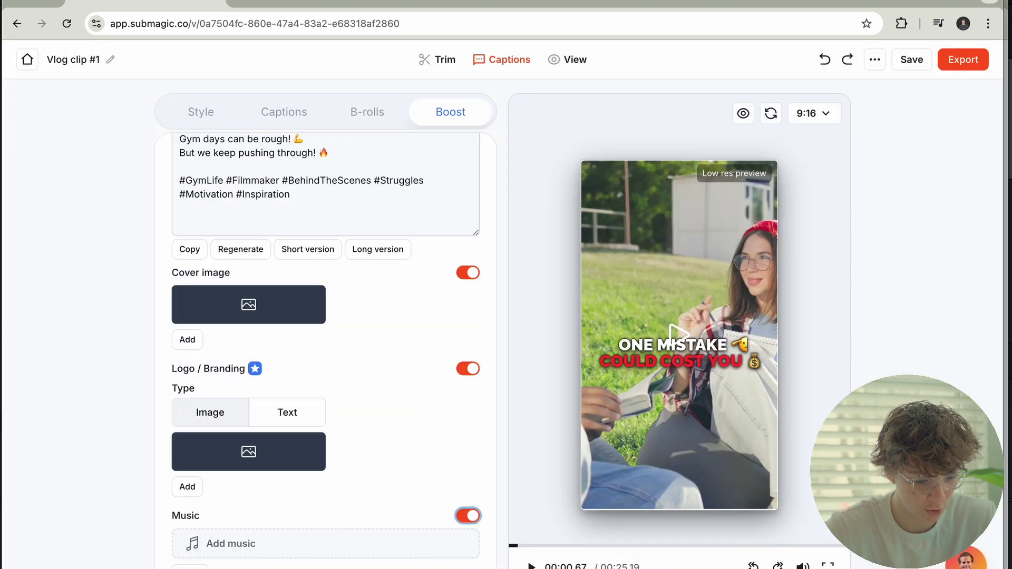
pyautogui.click(266, 546)
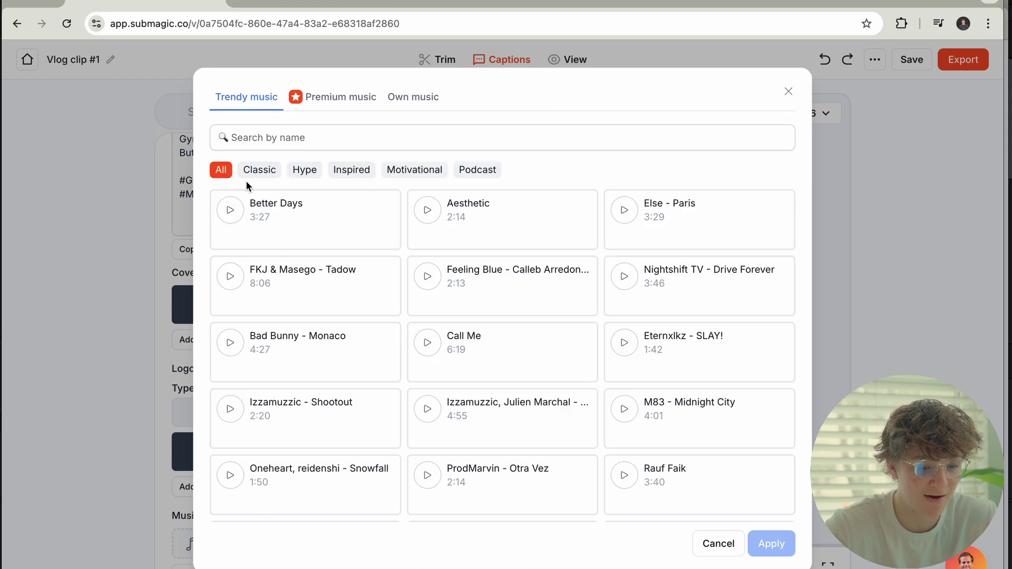
pyautogui.click(230, 210)
pyautogui.click(230, 211)
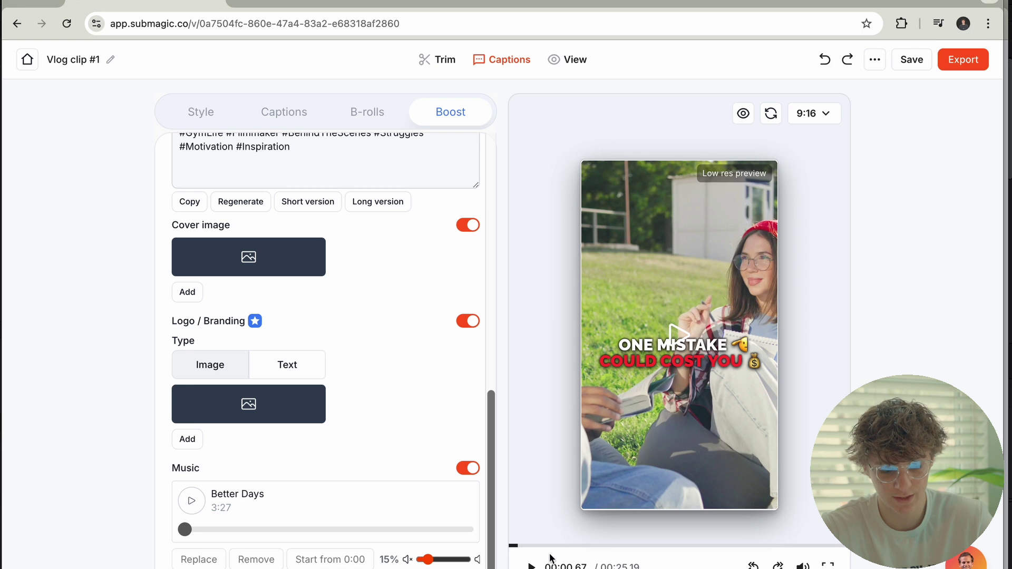
pyautogui.click(516, 547)
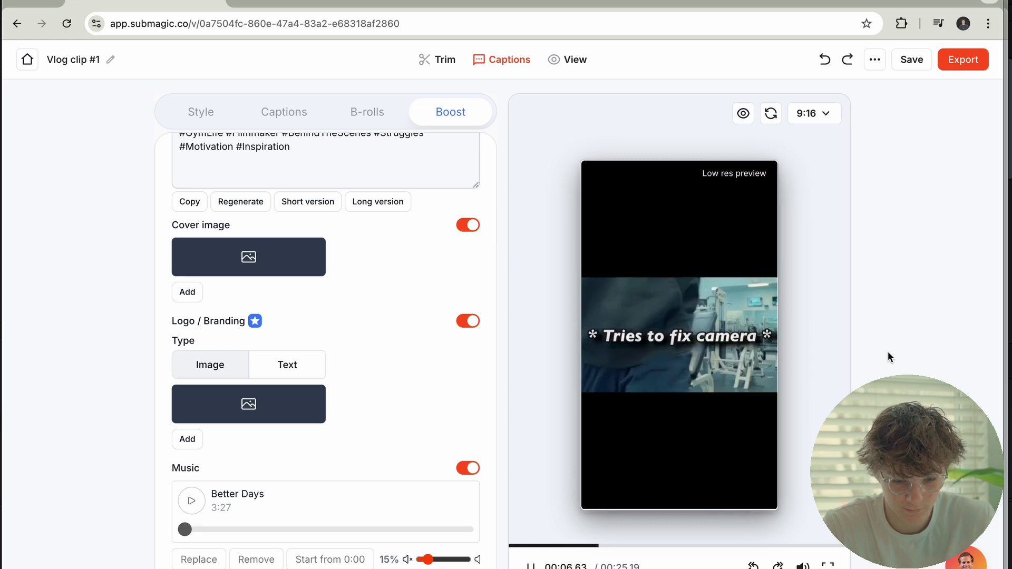
# In Trim, split out and delete the silent pause between 0:06 and 0:08.
pyautogui.click(437, 59)
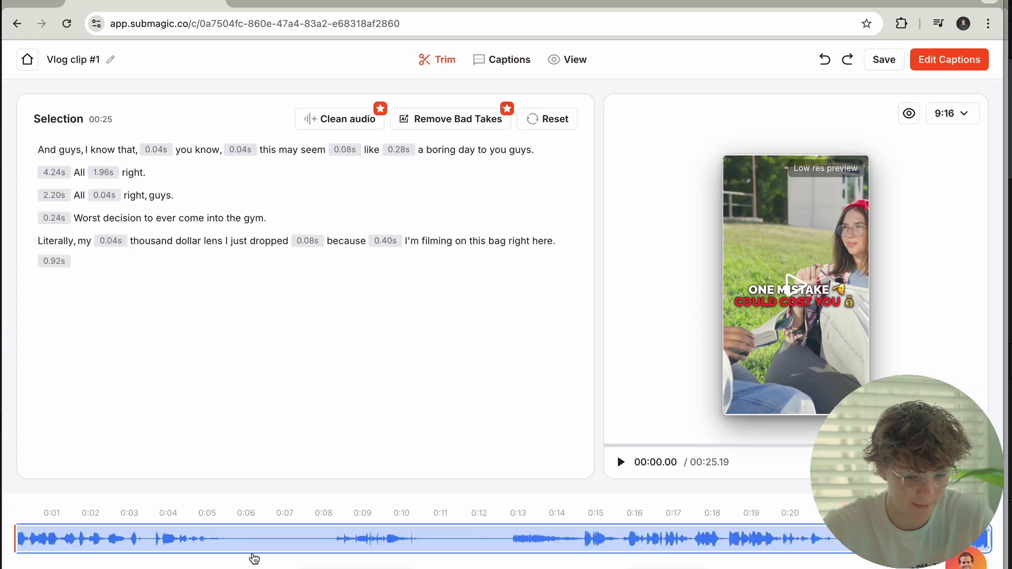
pyautogui.click(70, 543)
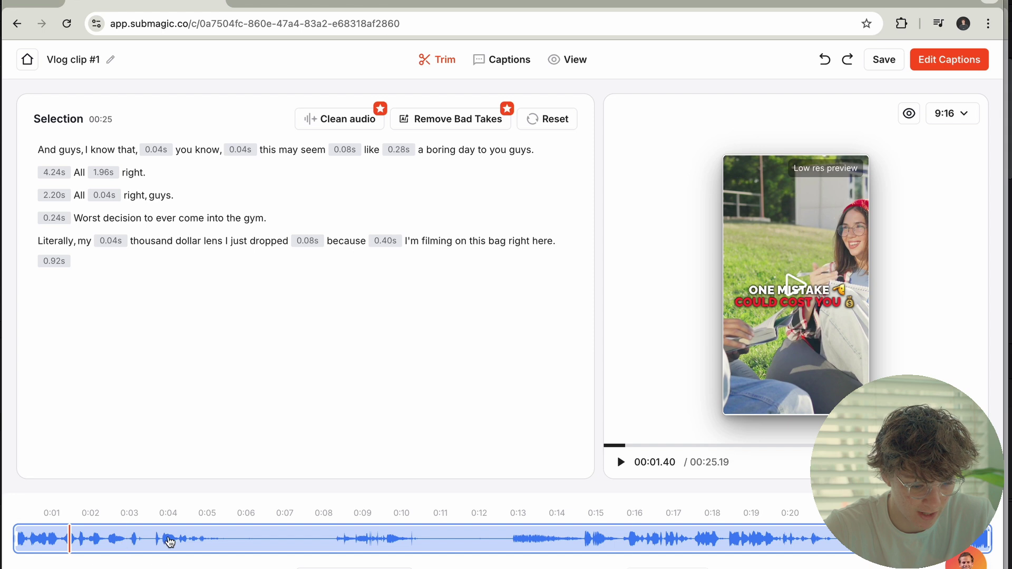
pyautogui.click(230, 541)
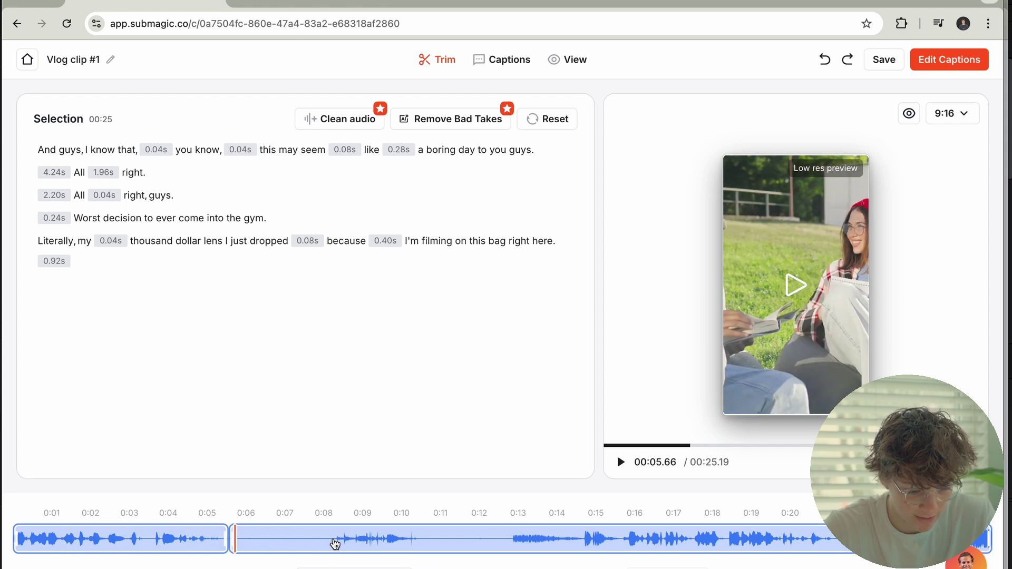
pyautogui.click(335, 543)
pyautogui.click(304, 551)
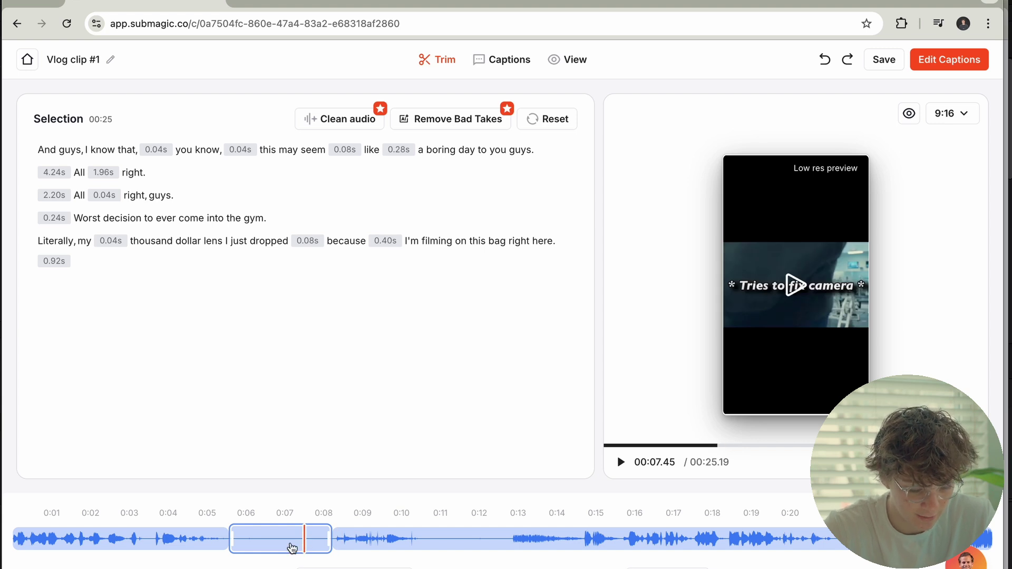
pyautogui.press('Delete')
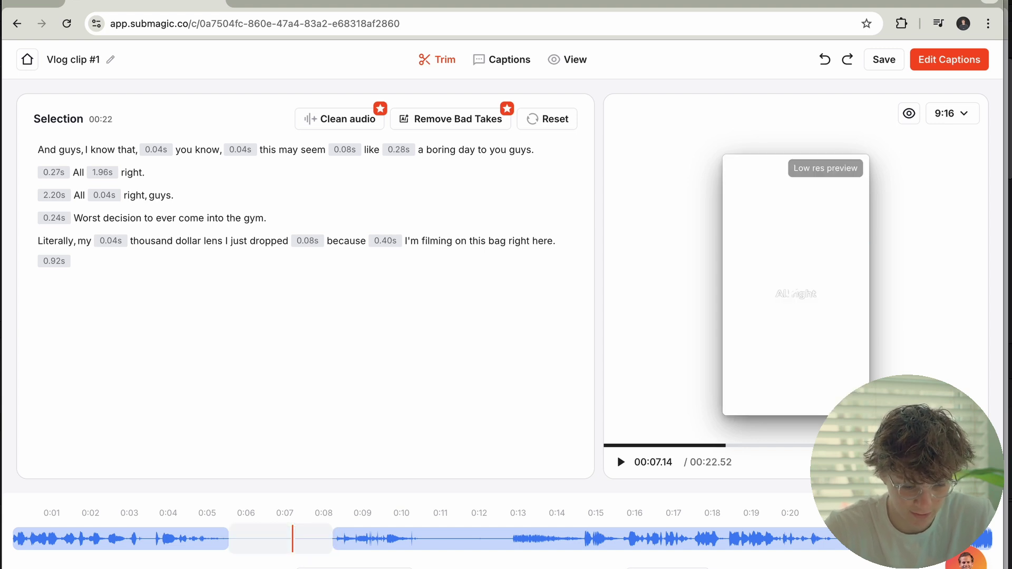
# Split out and delete the repeated 'right.' take, then save the project.
pyautogui.click(402, 543)
pyautogui.click(421, 546)
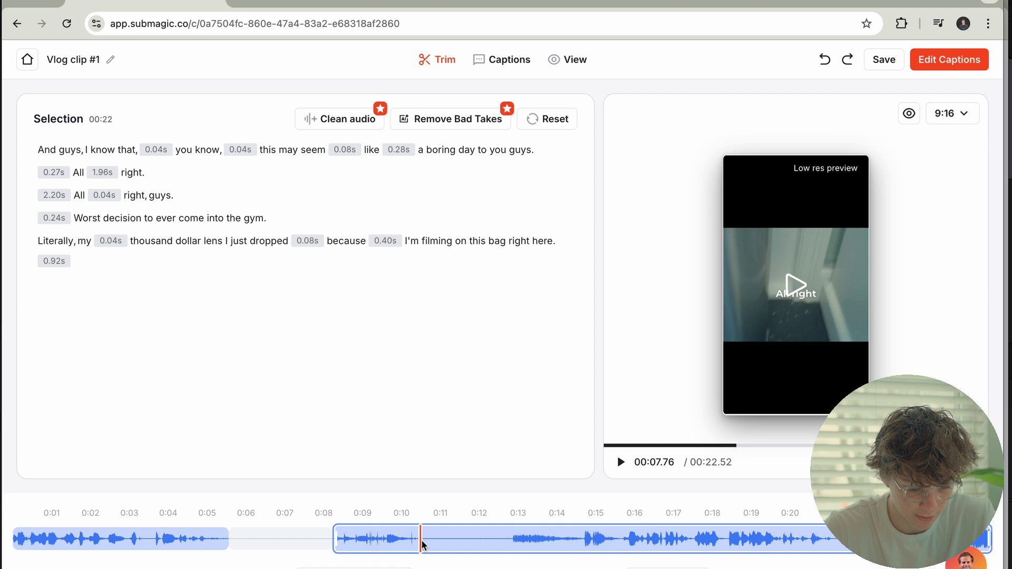
pyautogui.press('s')
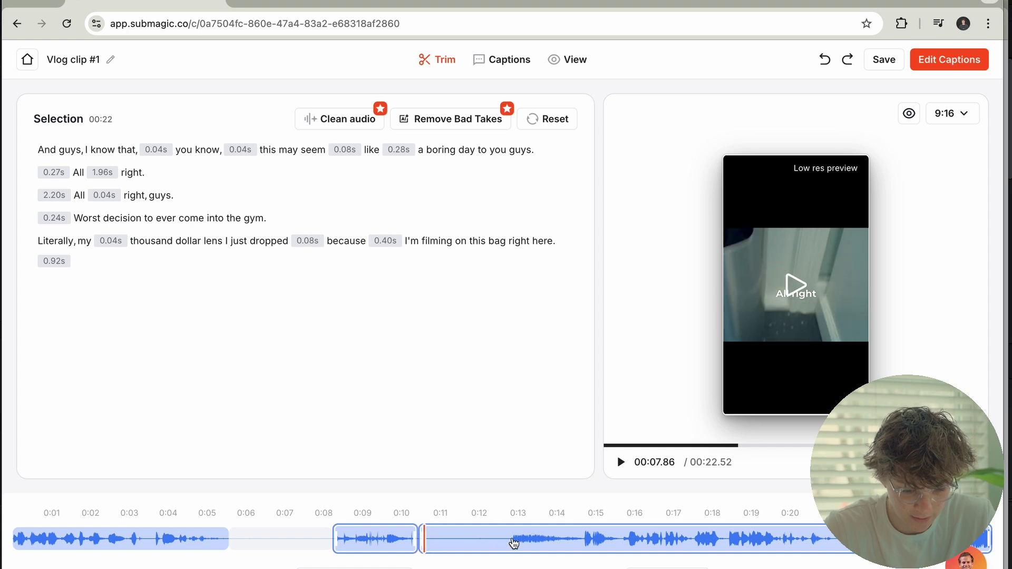
pyautogui.click(515, 542)
pyautogui.press('s')
pyautogui.click(468, 545)
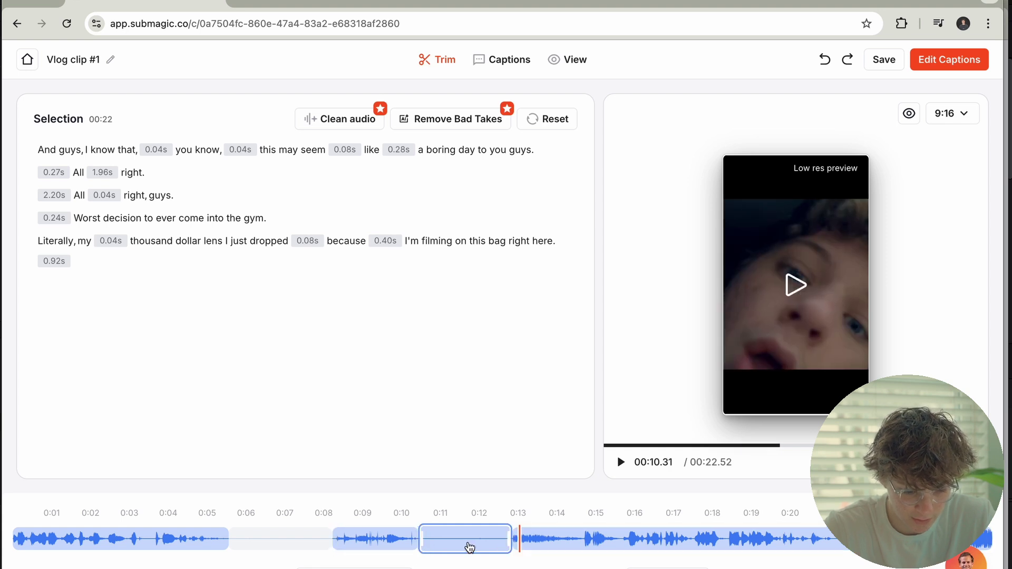
pyautogui.press('Delete')
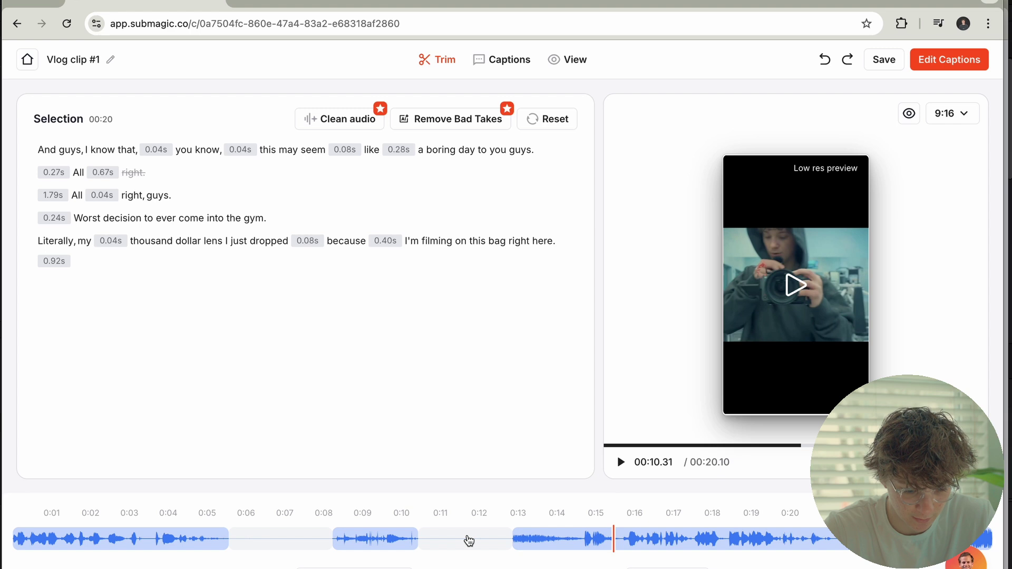
pyautogui.click(532, 542)
pyautogui.click(883, 60)
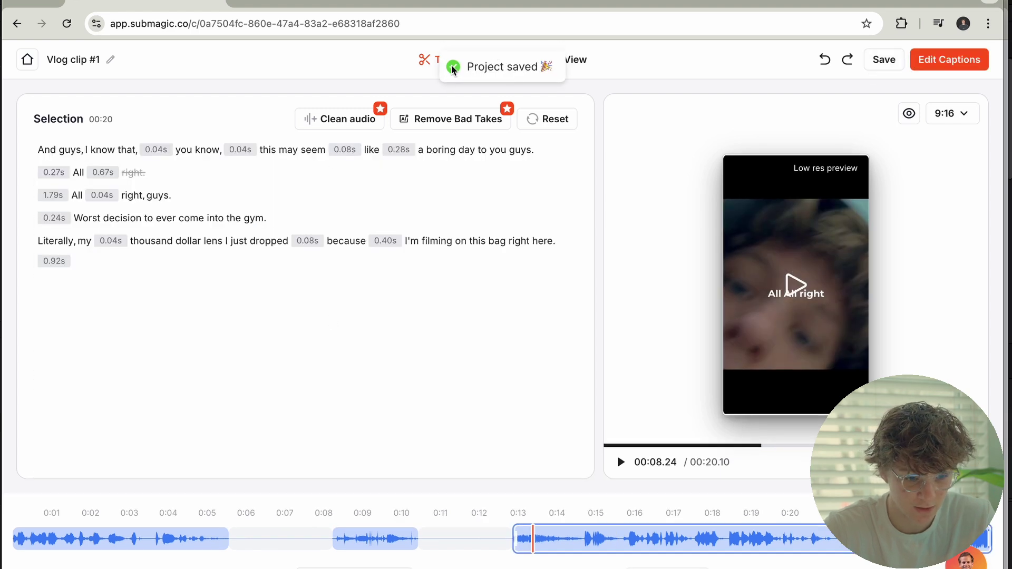
# Preview the WILLIAM caption theme, then apply the BEAST theme and replay the preview.
pyautogui.click(481, 64)
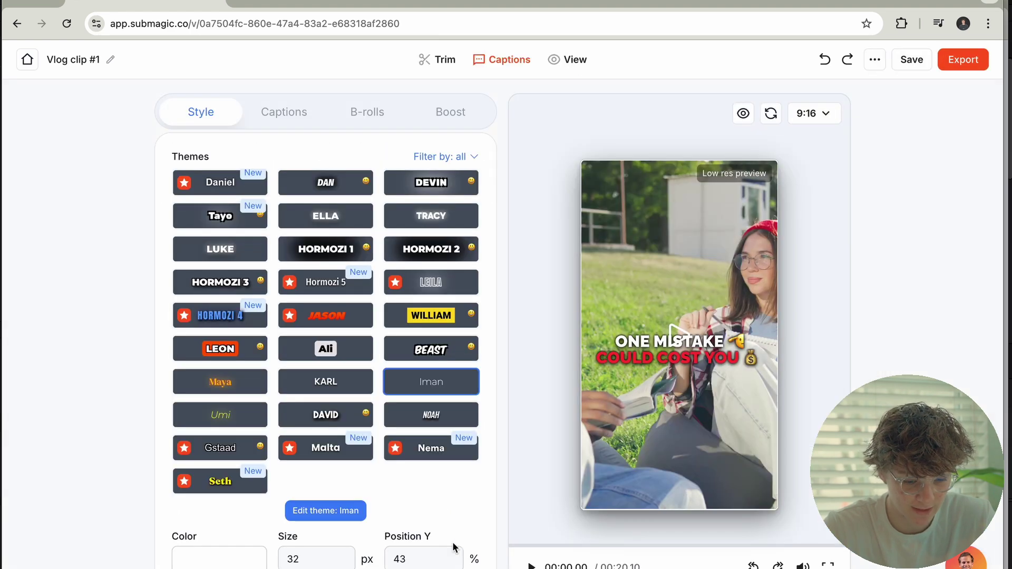
pyautogui.press('space')
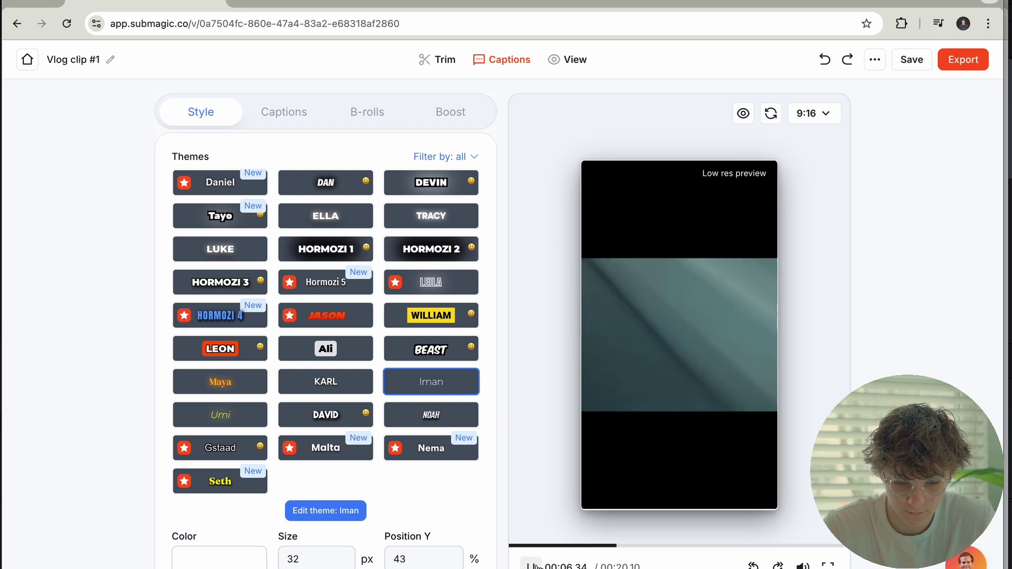
pyautogui.click(532, 565)
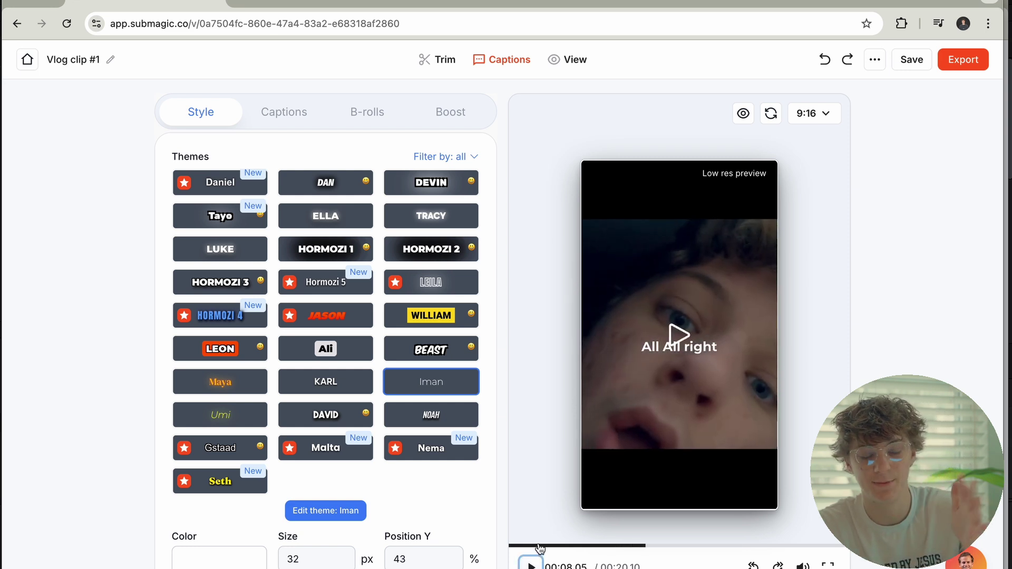
pyautogui.click(442, 324)
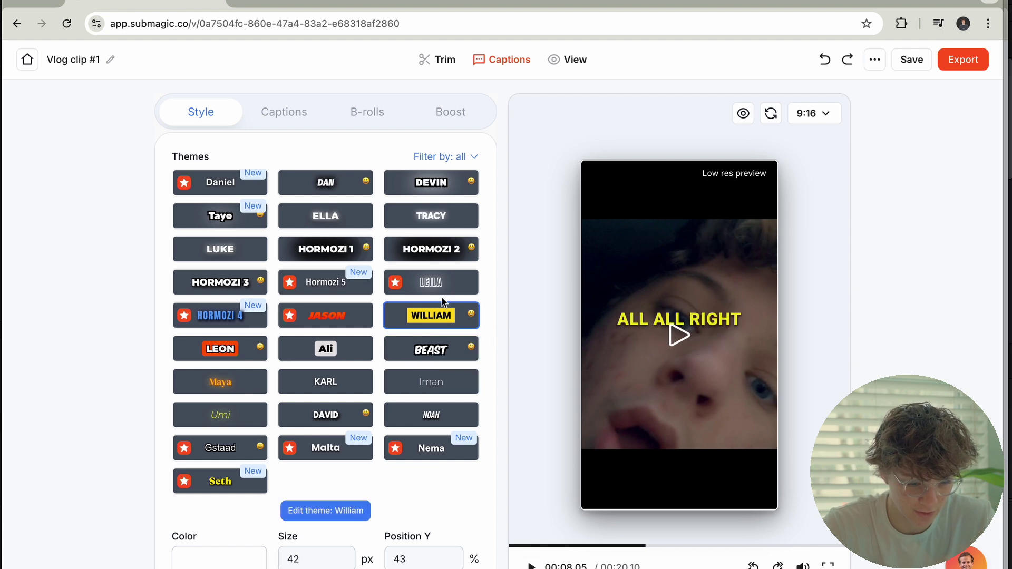
pyautogui.click(430, 349)
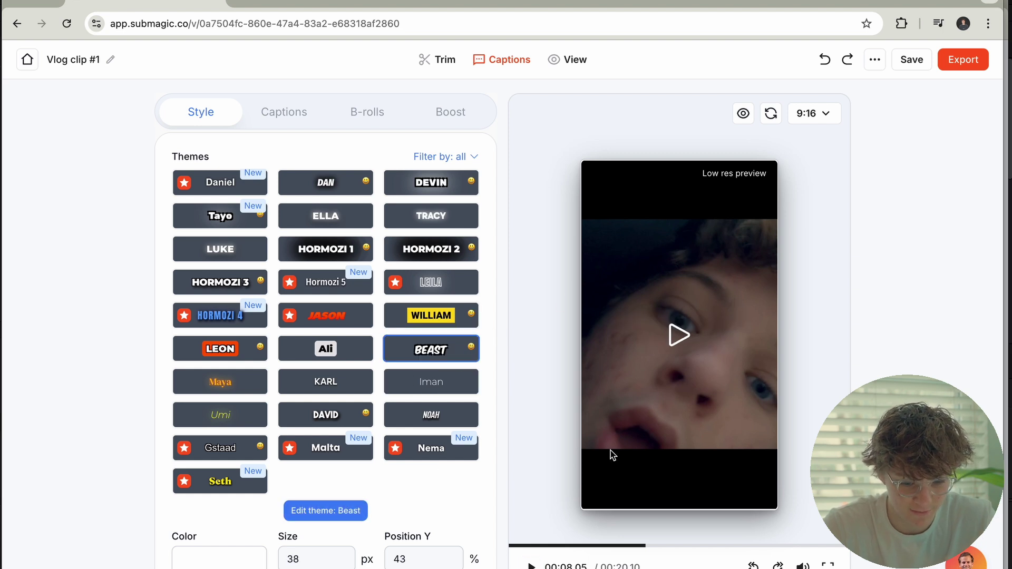
pyautogui.click(553, 547)
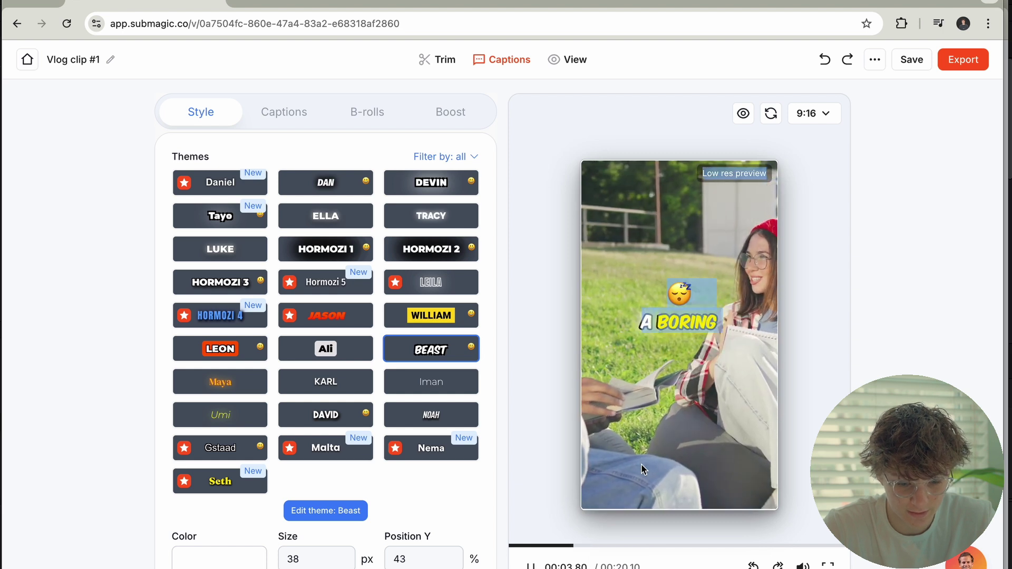
# Bring back the Boost panel and scroll to AI Description & hashtags.
pyautogui.click(963, 60)
pyautogui.click(927, 268)
pyautogui.scroll(-2, 271, 334)
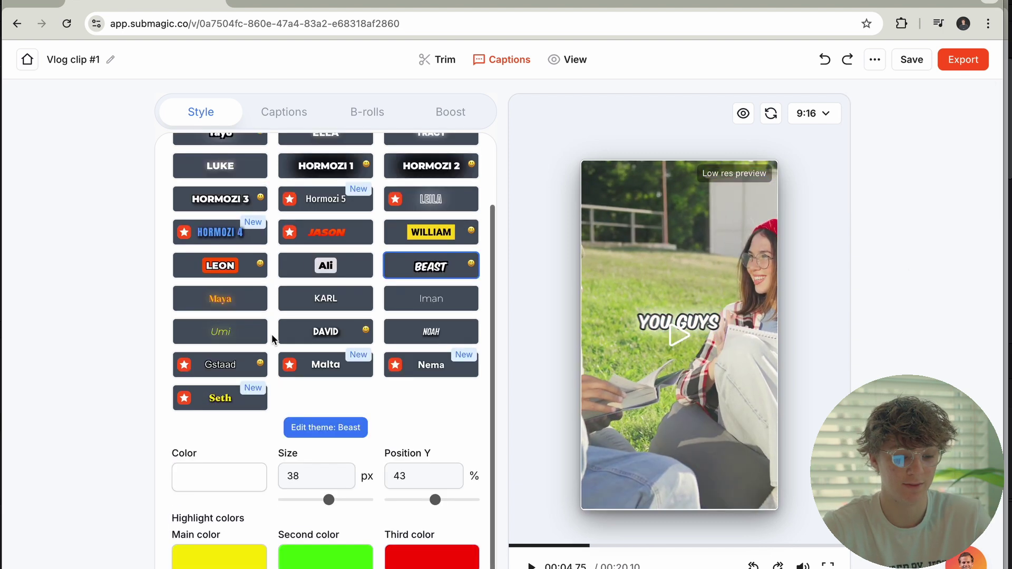
pyautogui.click(582, 56)
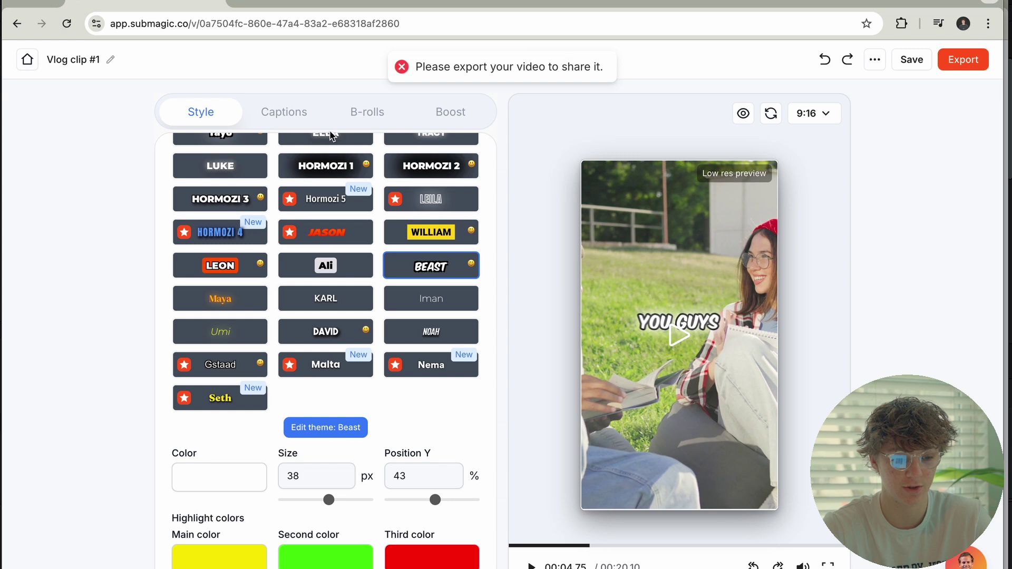
pyautogui.click(449, 112)
pyautogui.scroll(-5, 305, 425)
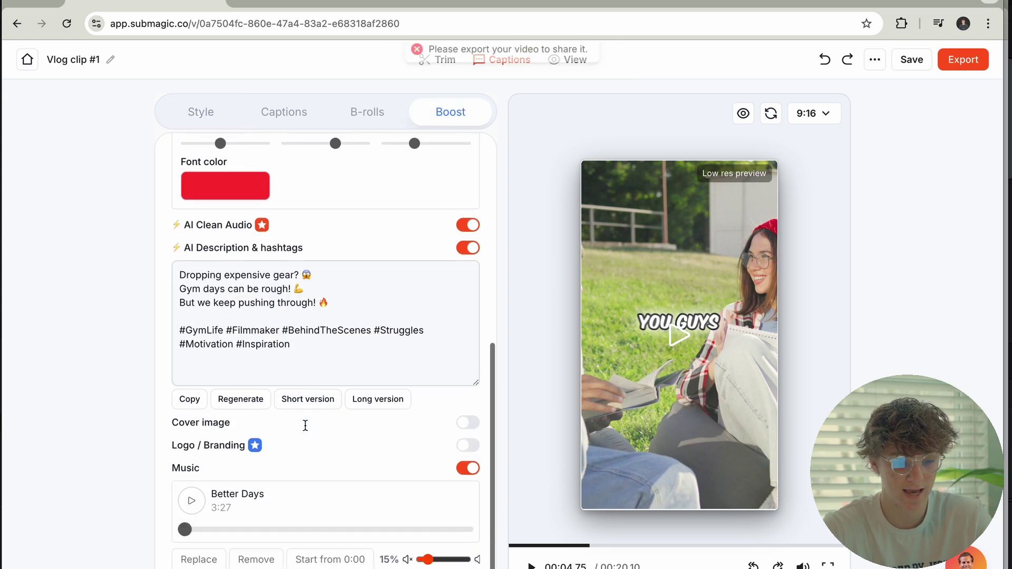
# Leave Vlog clip #1 for the projects dashboard, choosing Save & Leave.
pyautogui.moveTo(303, 369); pyautogui.dragTo(146, 258)
pyautogui.click(302, 359)
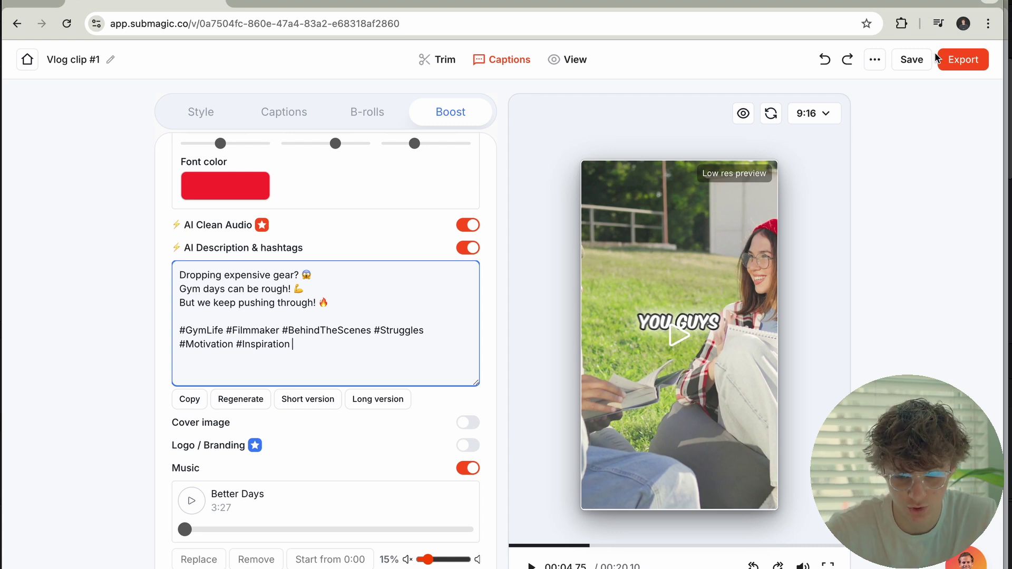
pyautogui.click(956, 65)
pyautogui.click(807, 79)
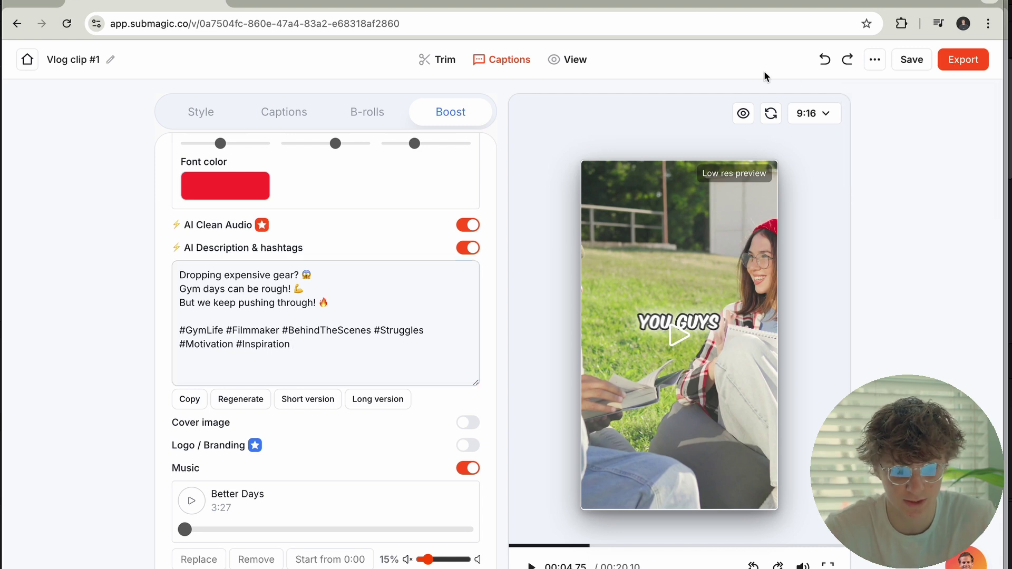
pyautogui.click(27, 59)
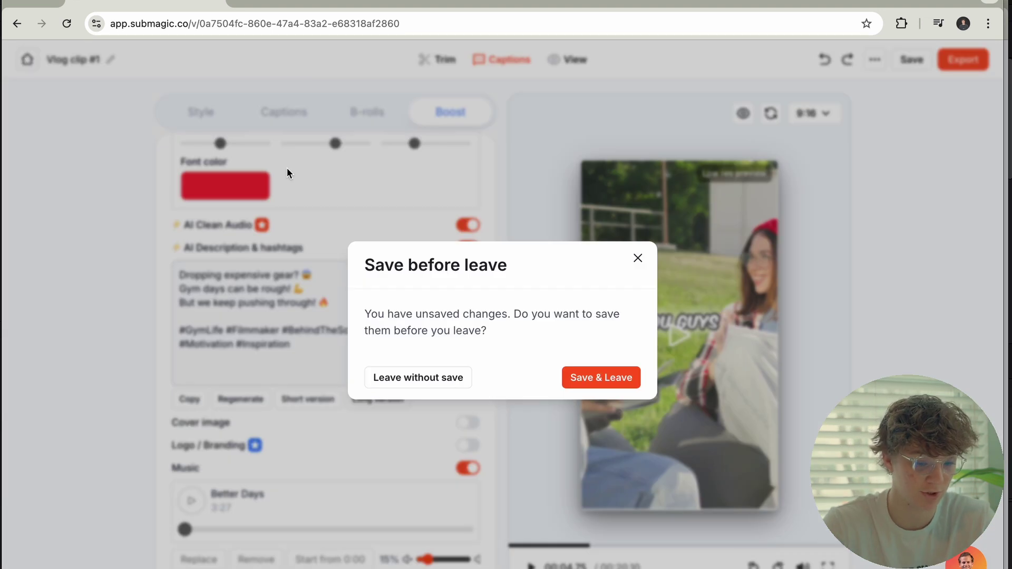
pyautogui.click(598, 370)
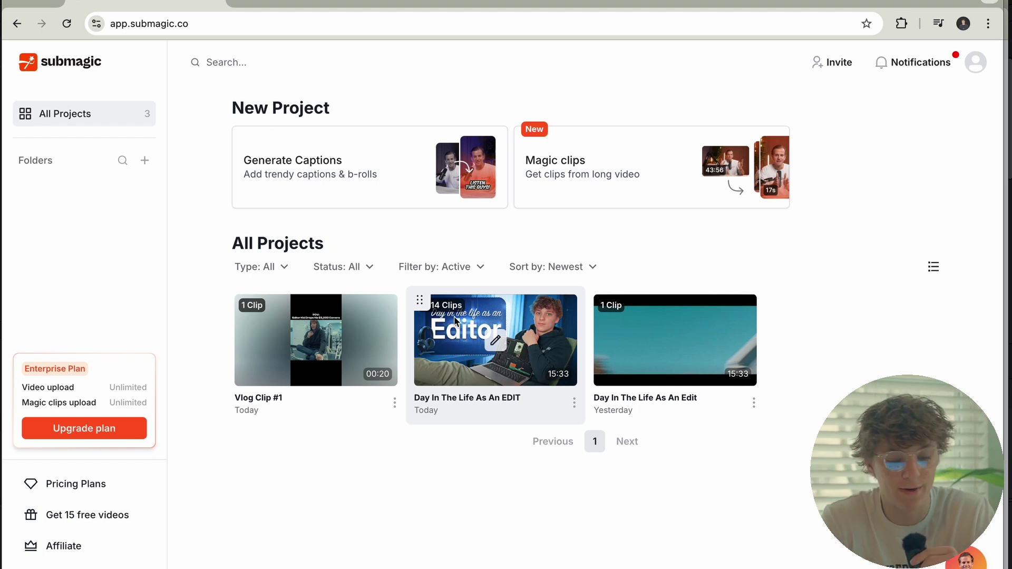
# Open the Day In The Life as an EDITOR project and scroll through its 14 clips.
pyautogui.click(456, 322)
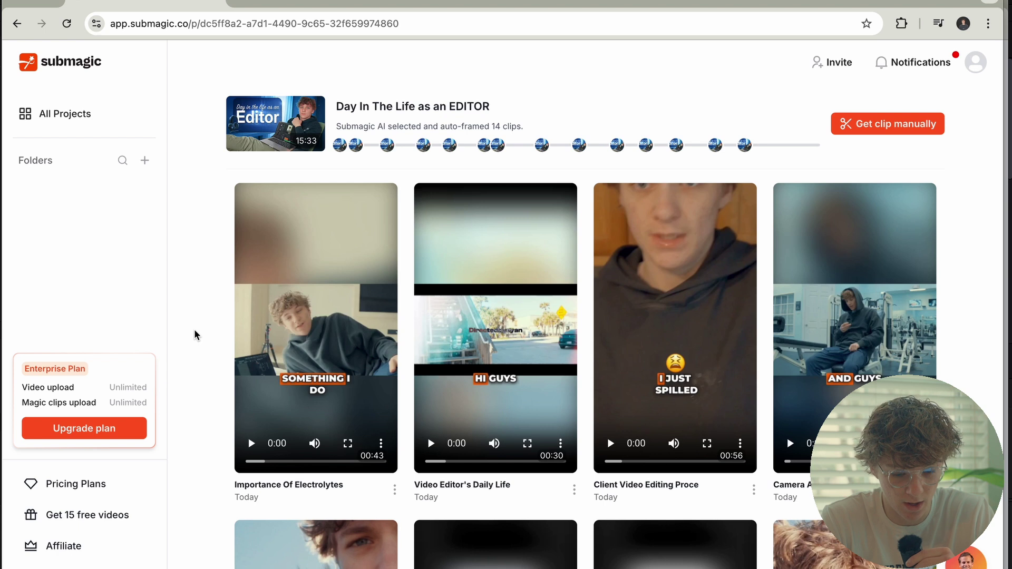
pyautogui.scroll(-15, 194, 330)
pyautogui.scroll(-3, 193, 335)
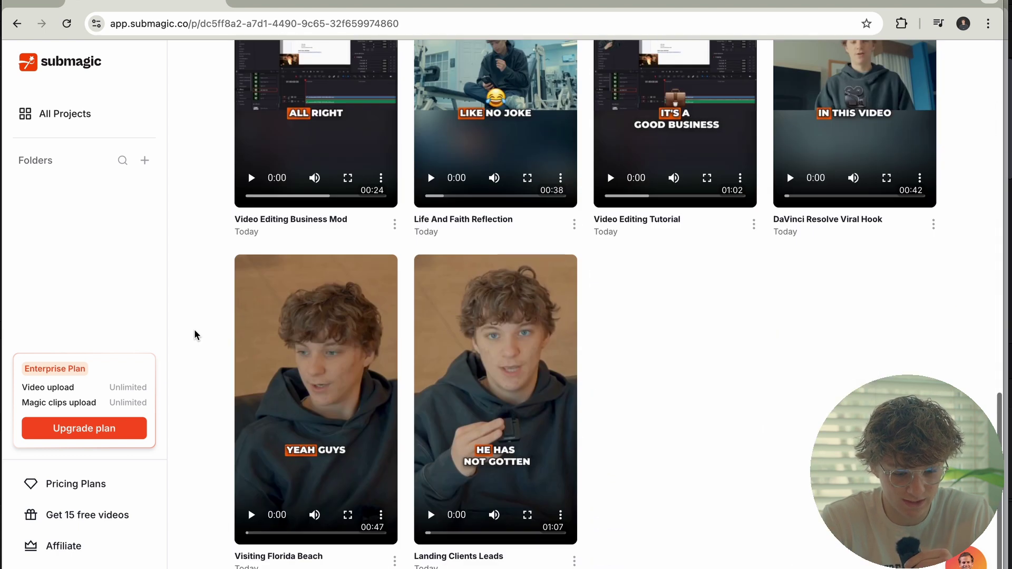
pyautogui.scroll(12, 228, 281)
pyautogui.scroll(5, 228, 281)
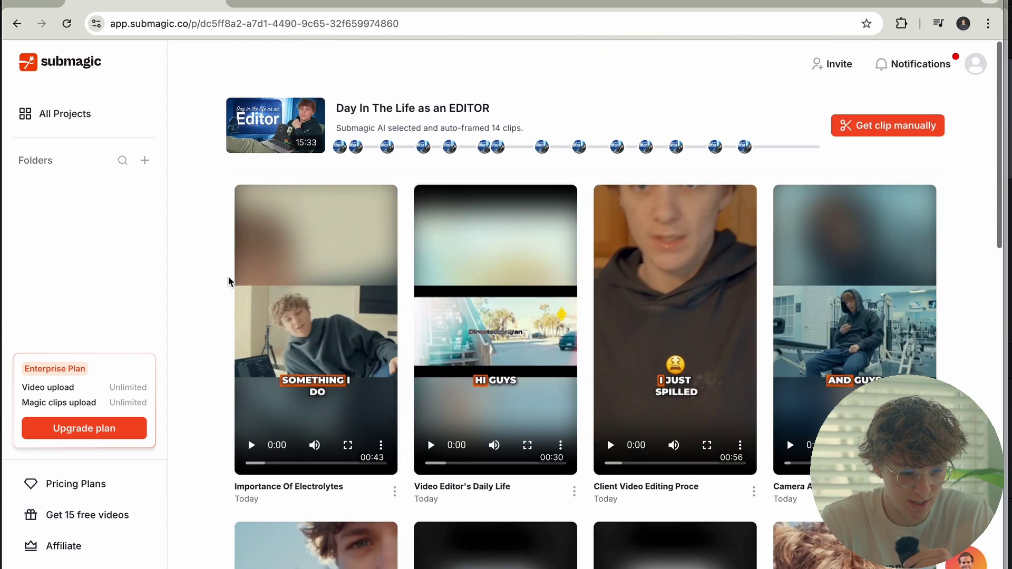